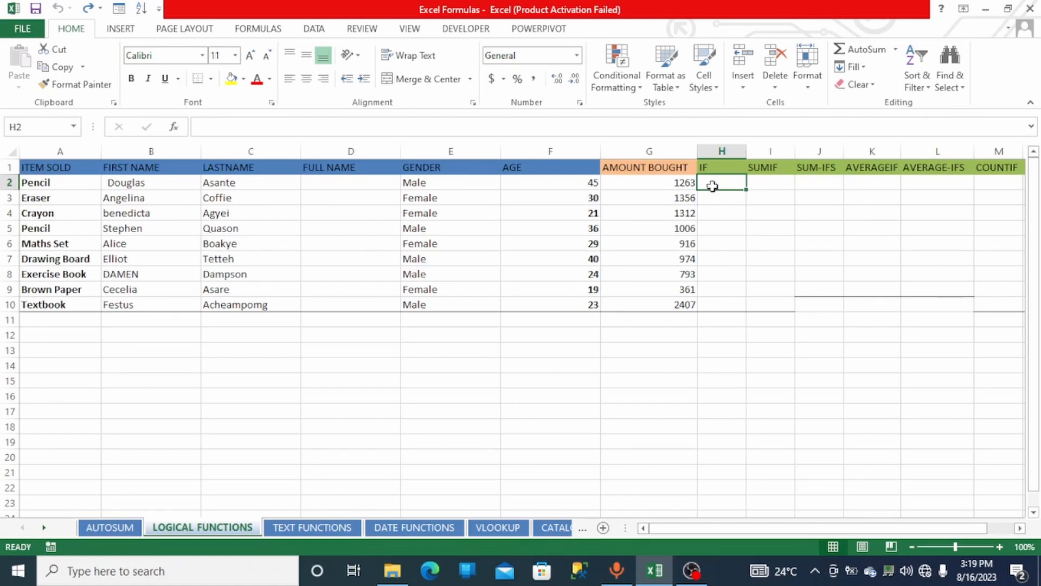
Step: Begin an IF formula in H2 that tests whether the amount bought in G2 is greater than 1000
double_click(713, 184)
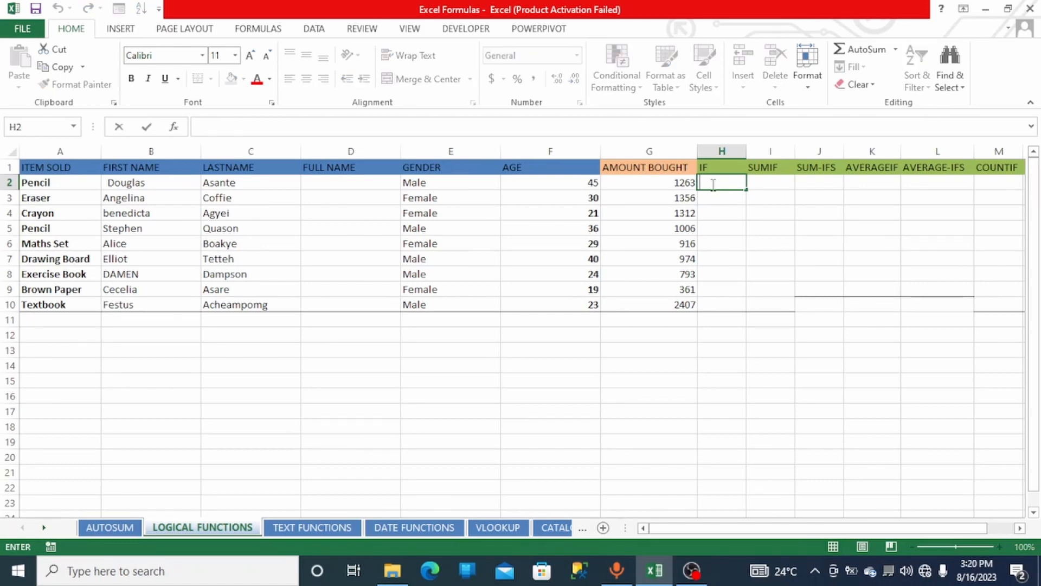
type("=")
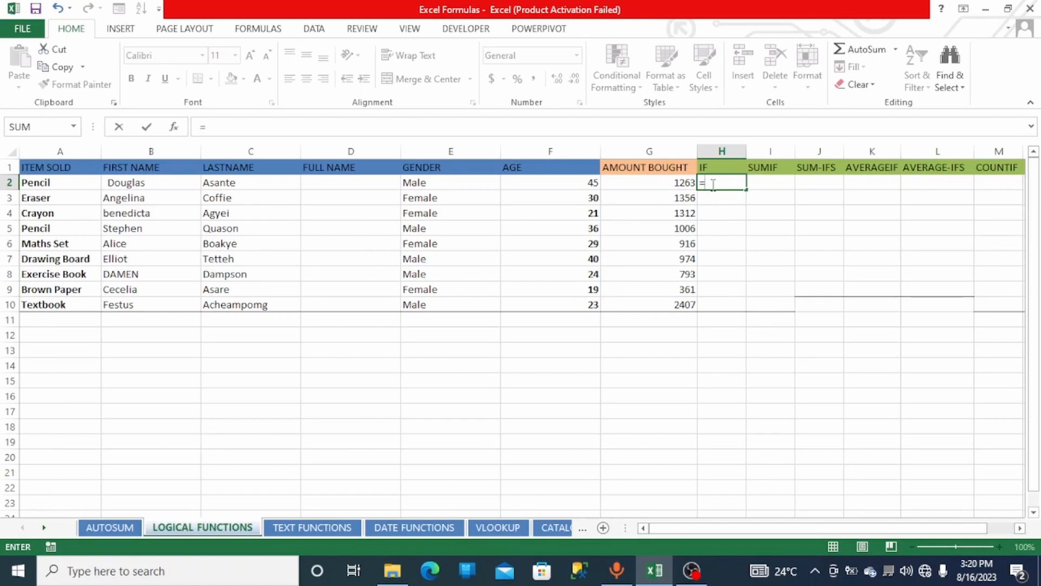
type("if")
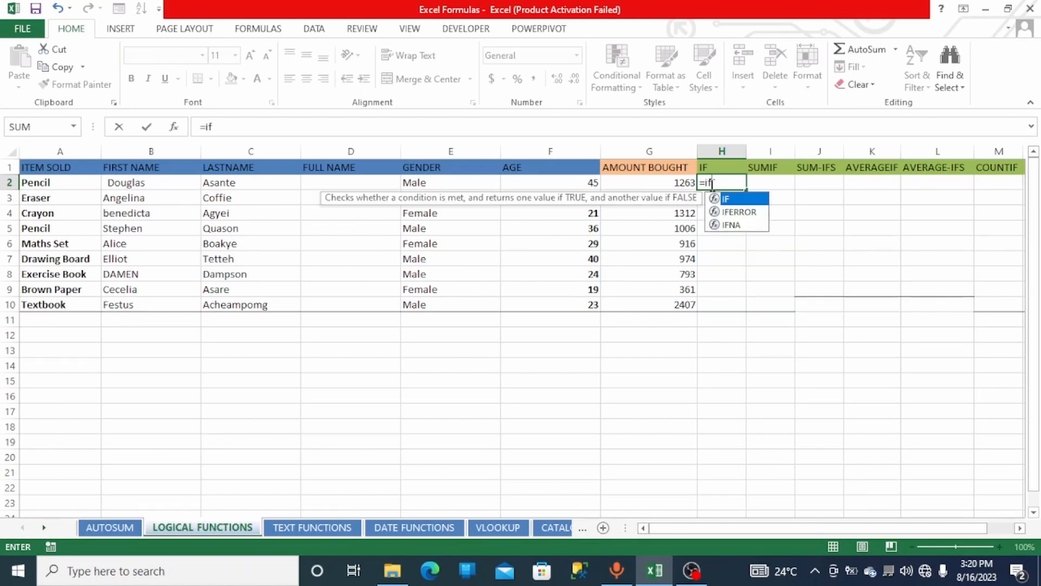
double_click(734, 199)
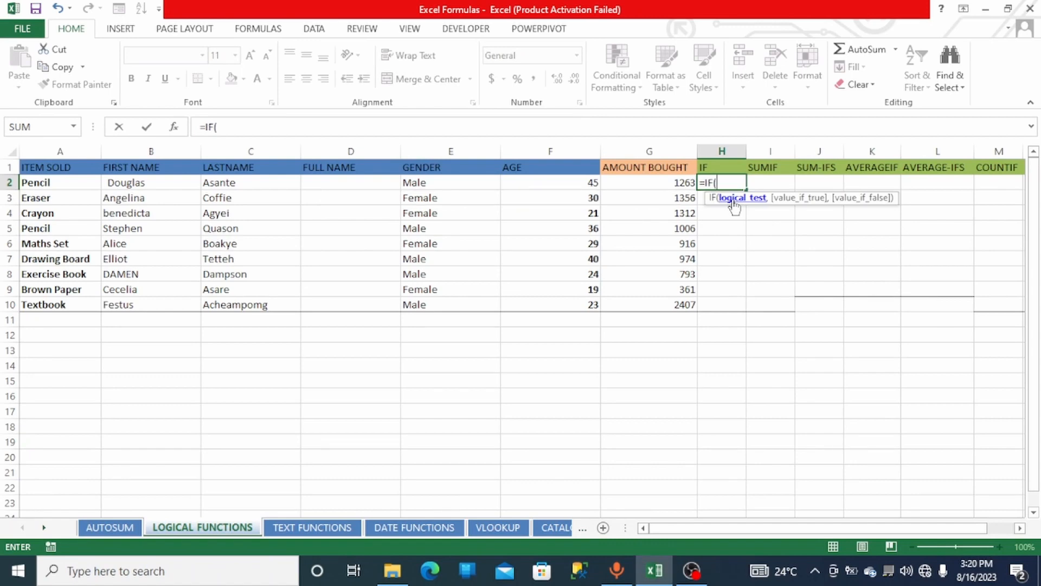
left_click(674, 185)
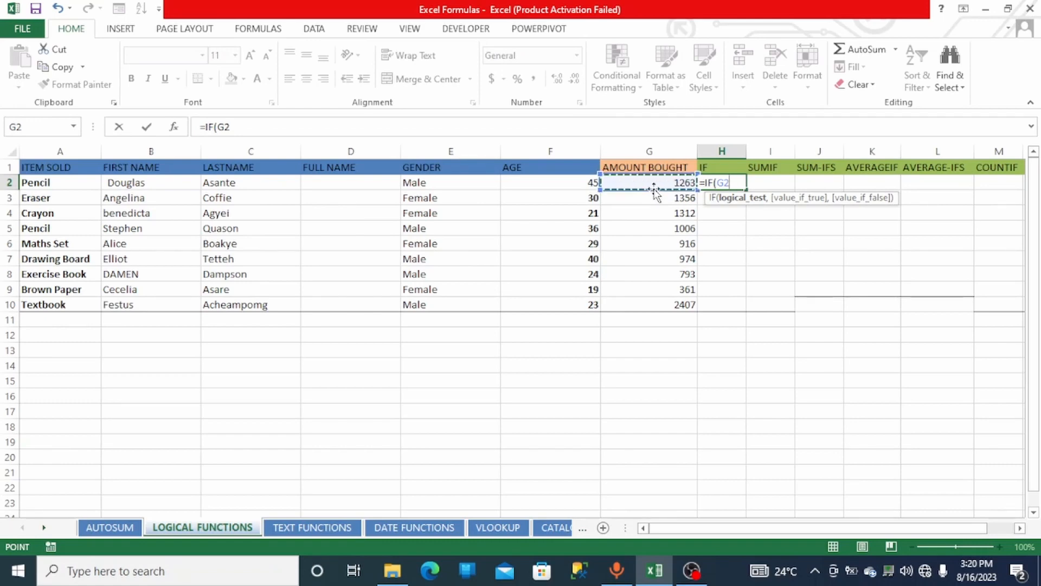
type(">1000")
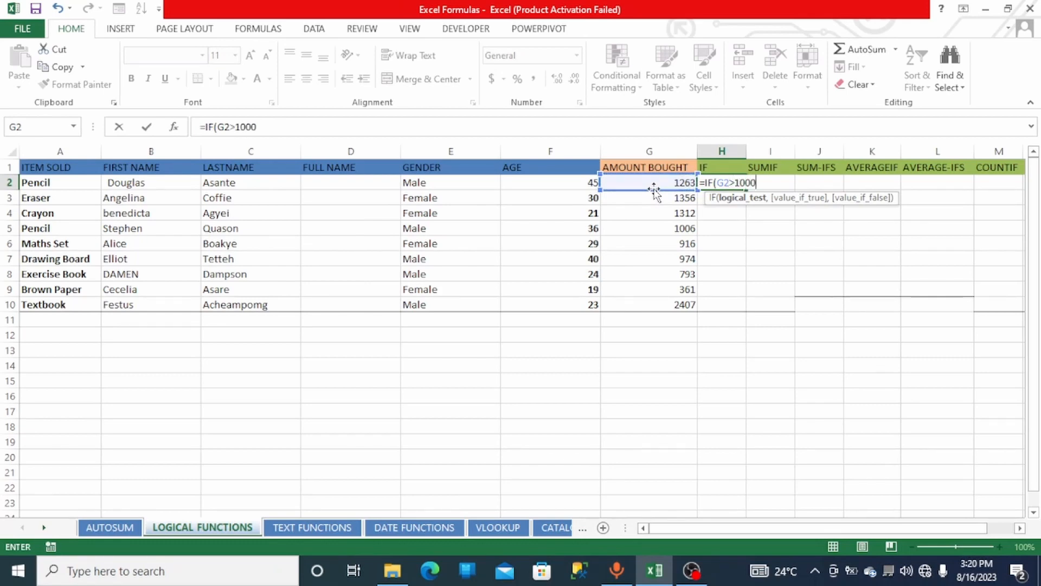
type(",")
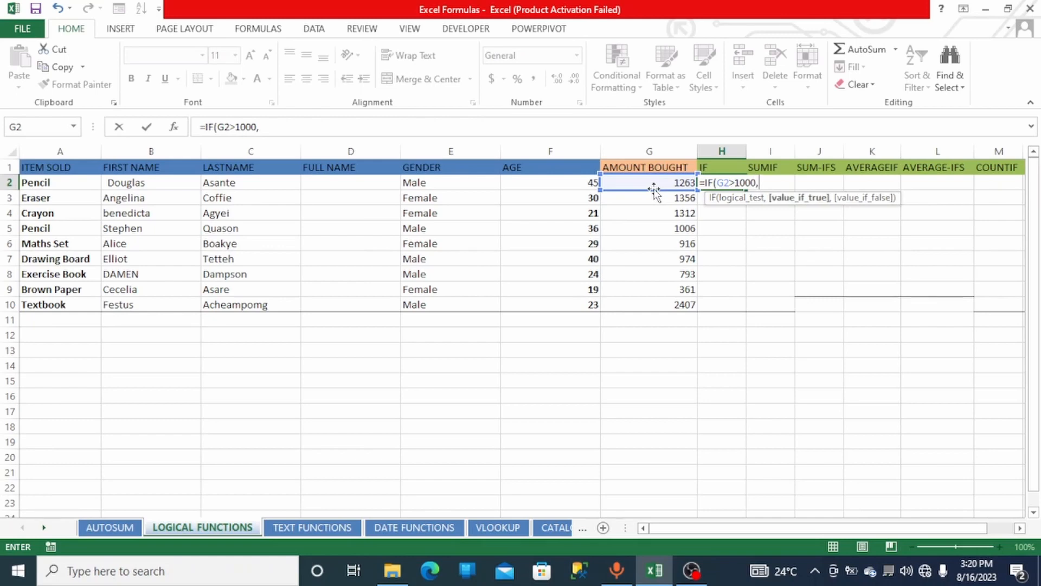
Step: Complete the H2 formula to return "Profit" if true and "Loss" if false, and fill it down to H10
type("\"")
type("Profit\"")
type(",\"")
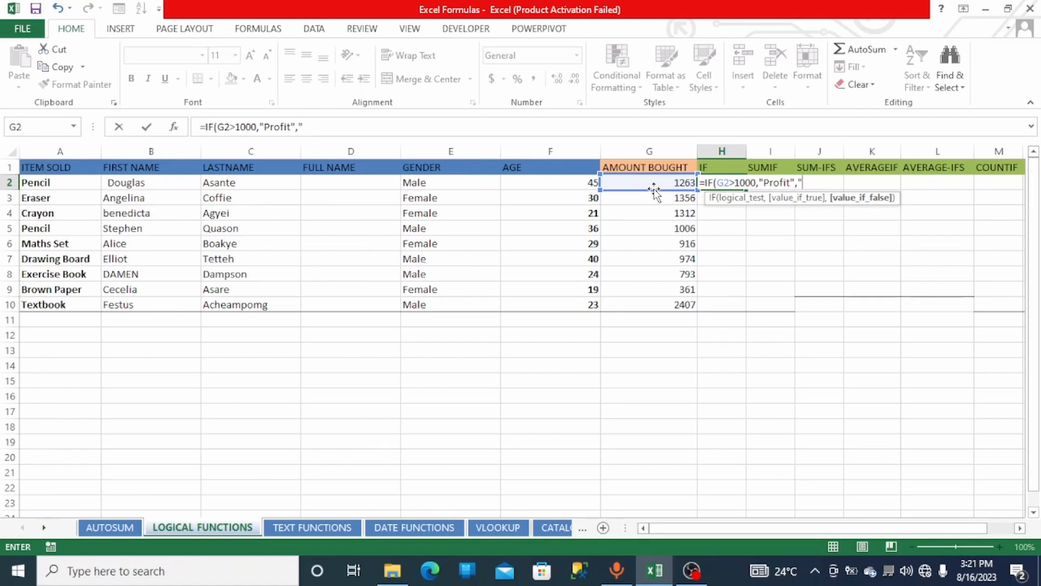
type("Loss\")")
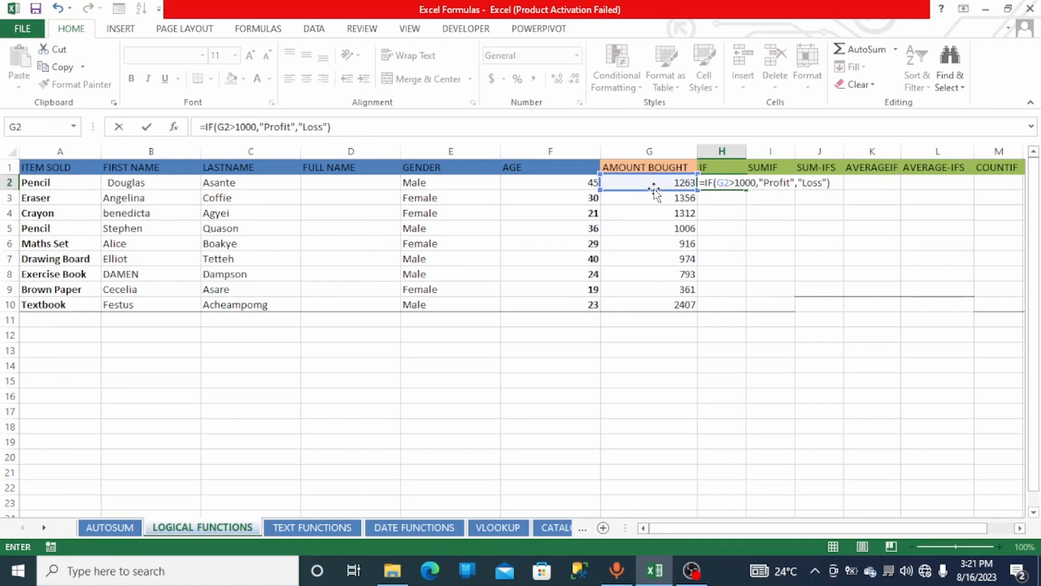
key("Return")
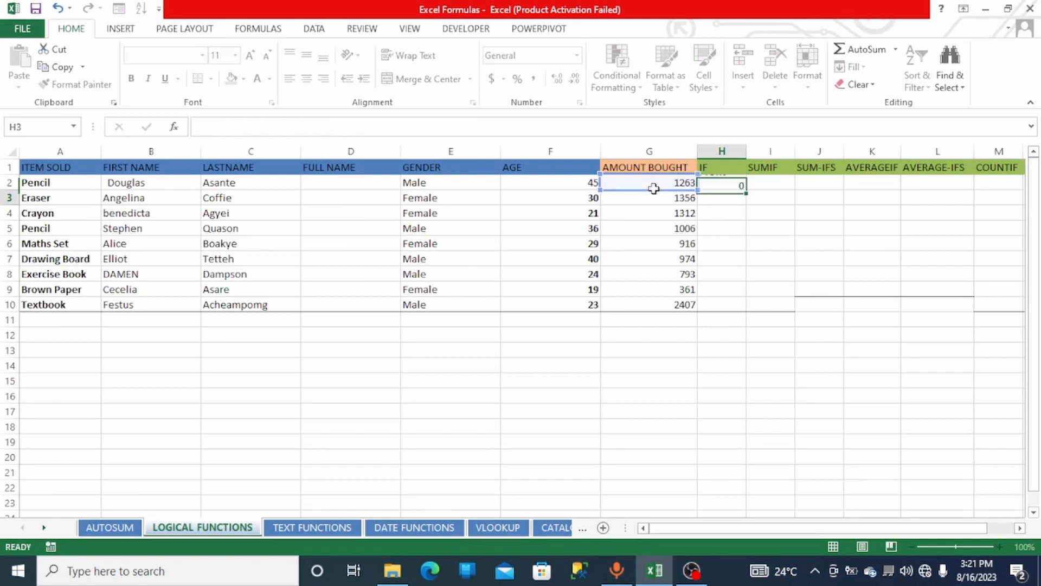
left_click(711, 182)
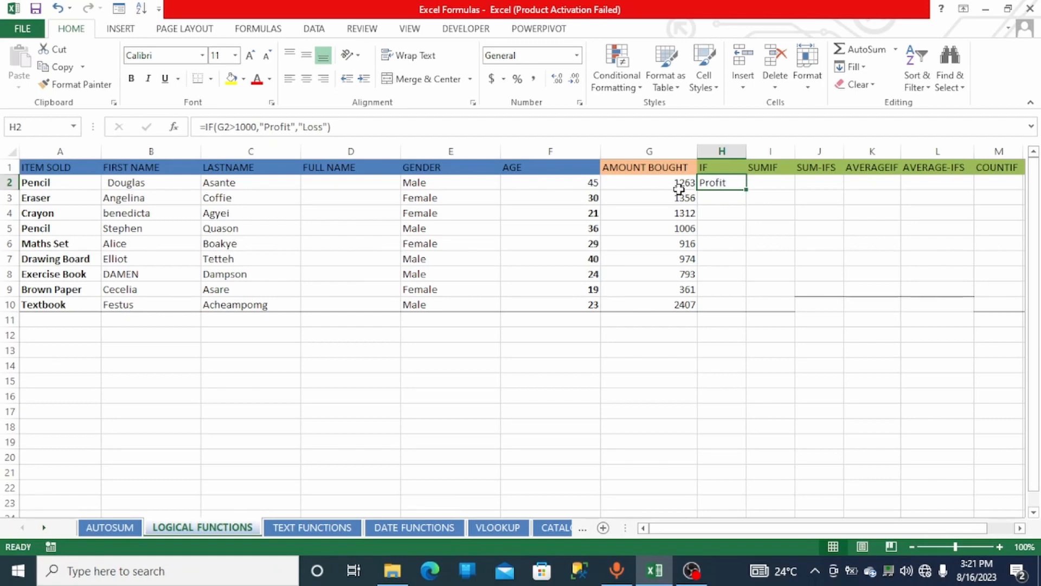
double_click(746, 189)
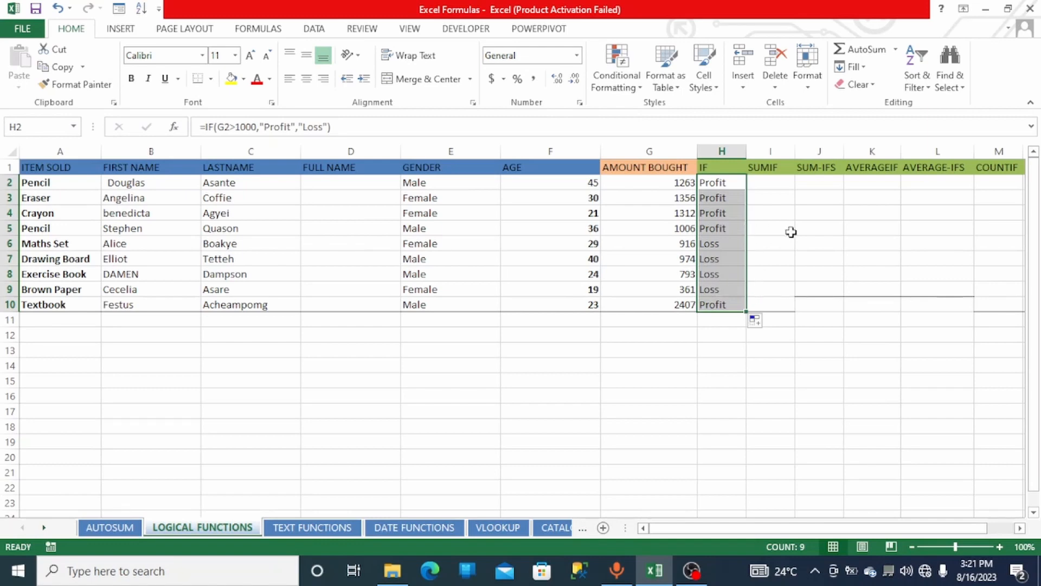
Step: Begin a SUMIF formula in I2 using the amounts bought in G2:G10 as its range
left_click(761, 185)
type("=")
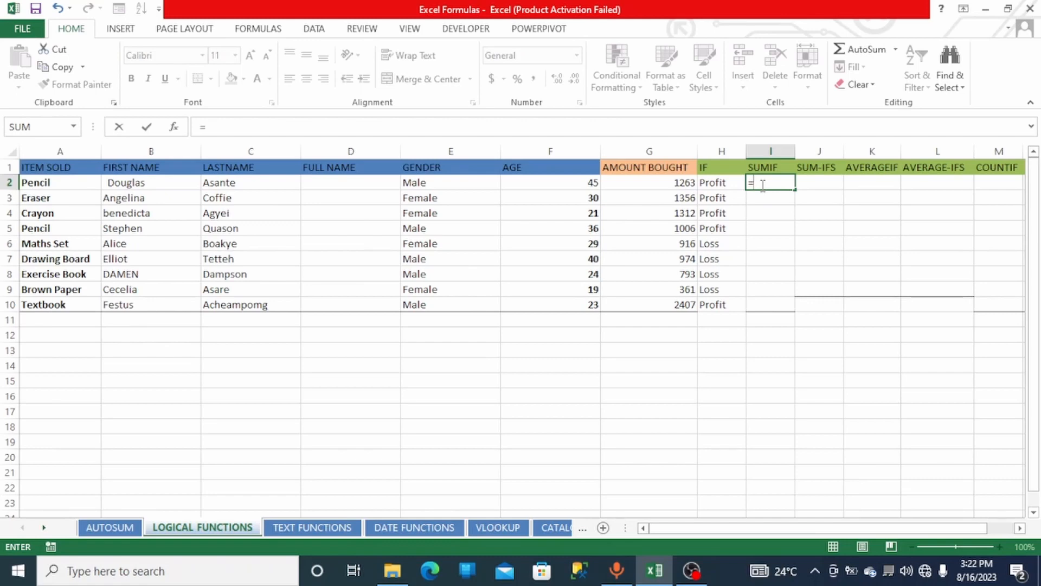
type("s")
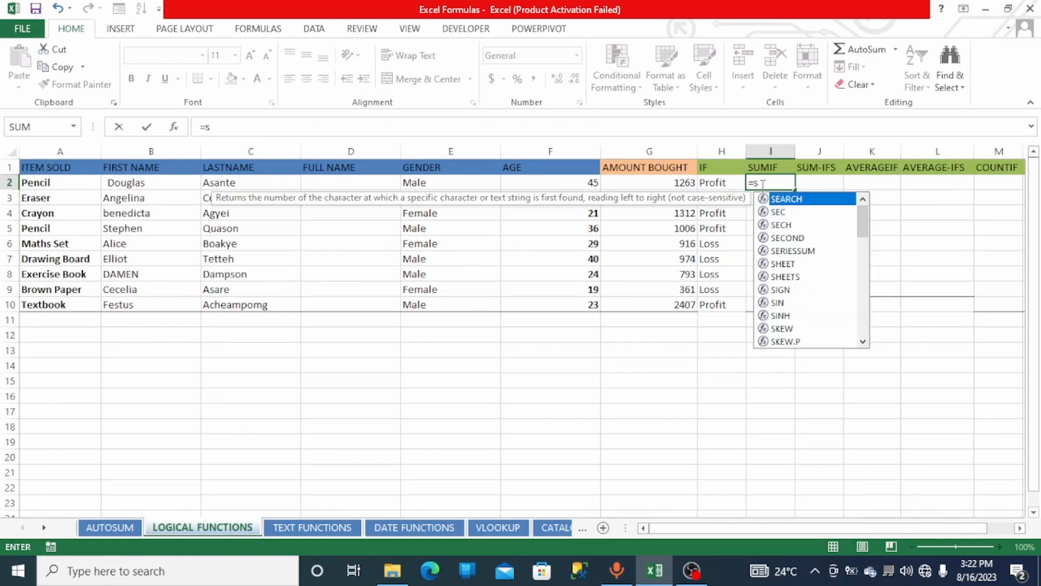
type("umi")
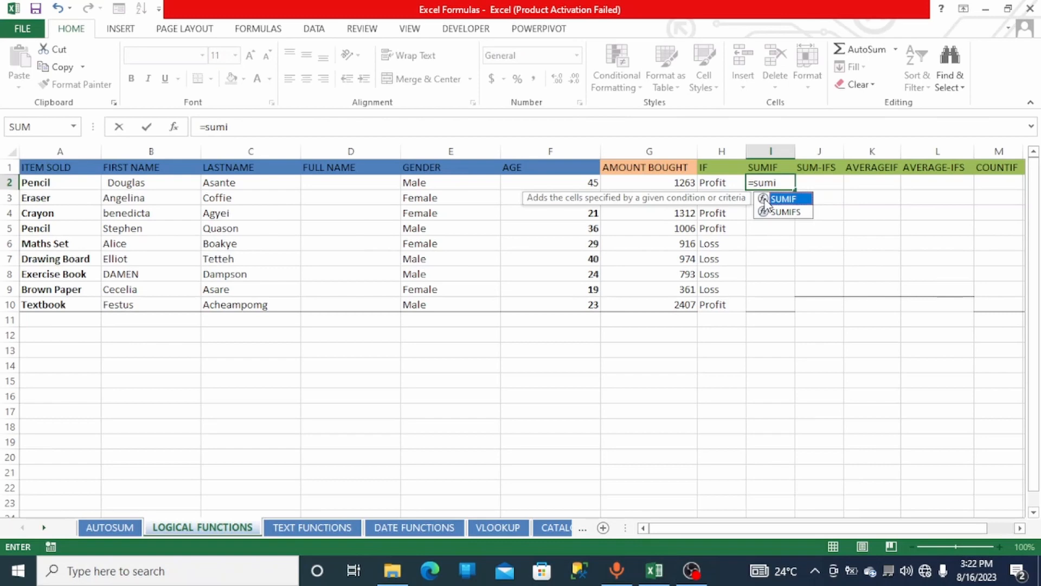
double_click(766, 201)
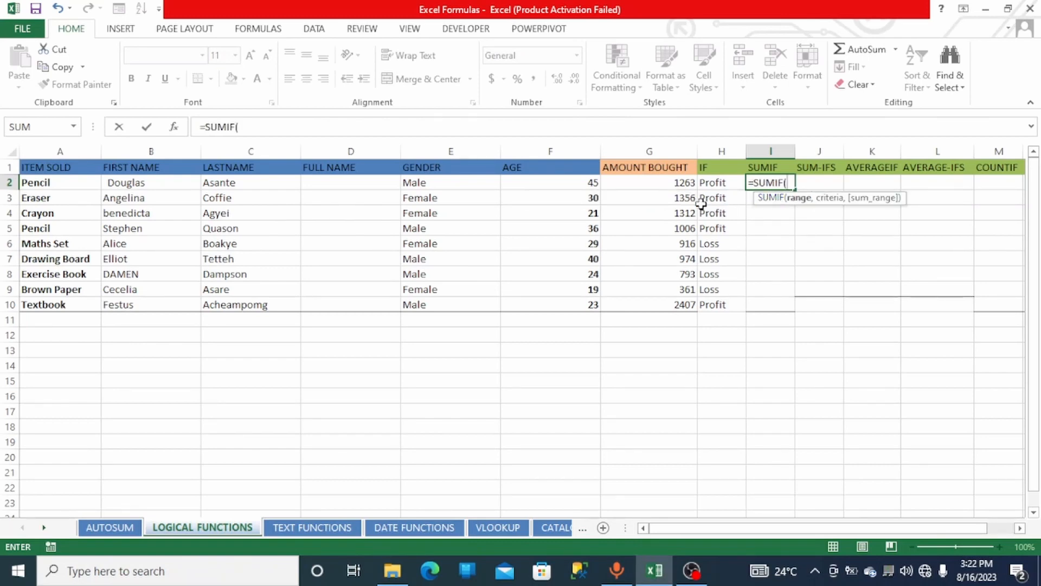
left_click(677, 184)
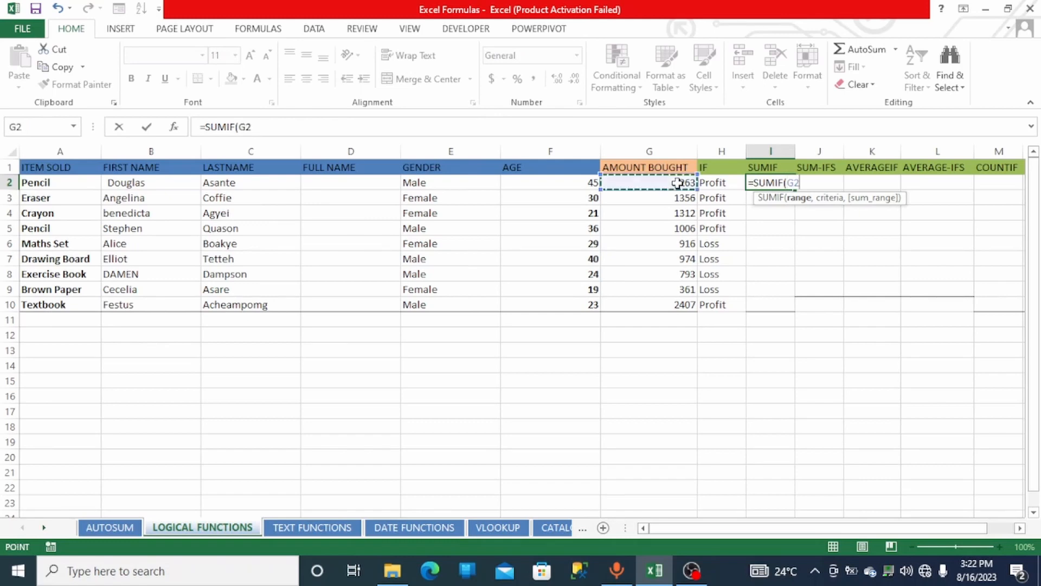
left_click_drag(677, 183, 661, 301)
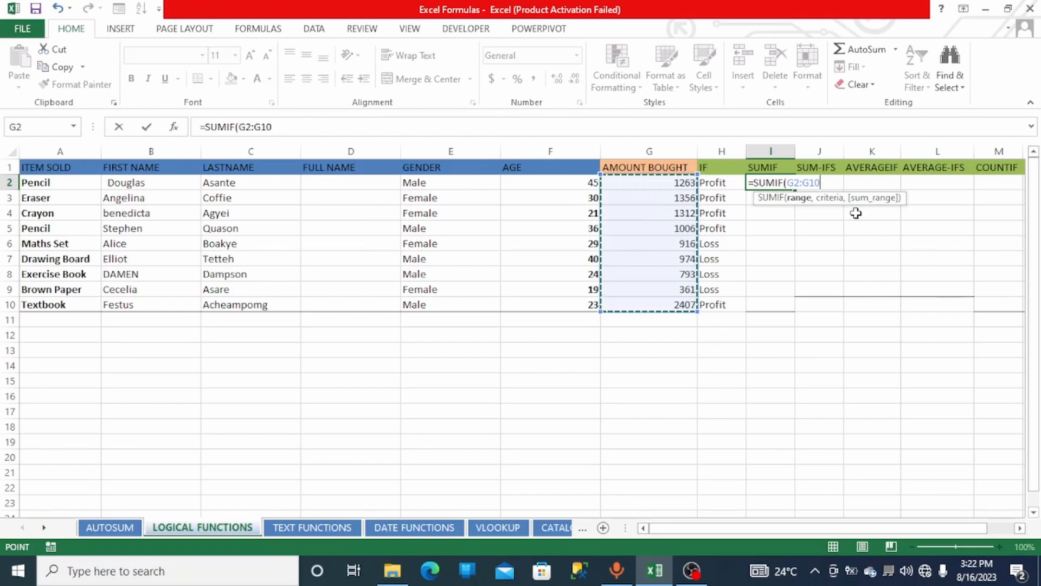
type(",")
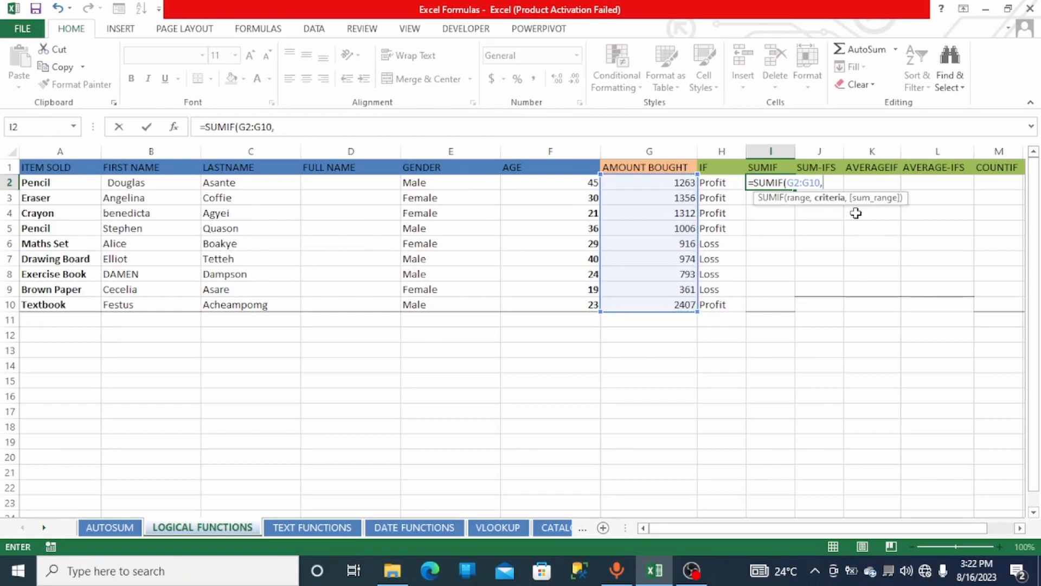
Step: Complete the SUMIF formula in I2 with the criterion ">1000" and enter it
type("\"")
type(">1000")
key("BackSpace")
key("BackSpace")
key("BackSpace")
key("BackSpace")
type("1000\"")
type(")")
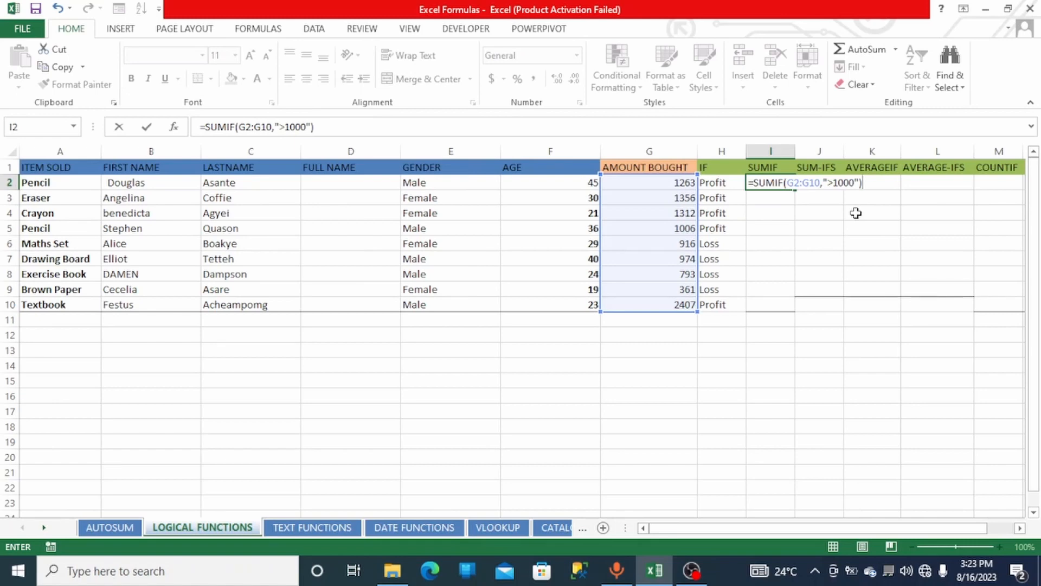
key("Return")
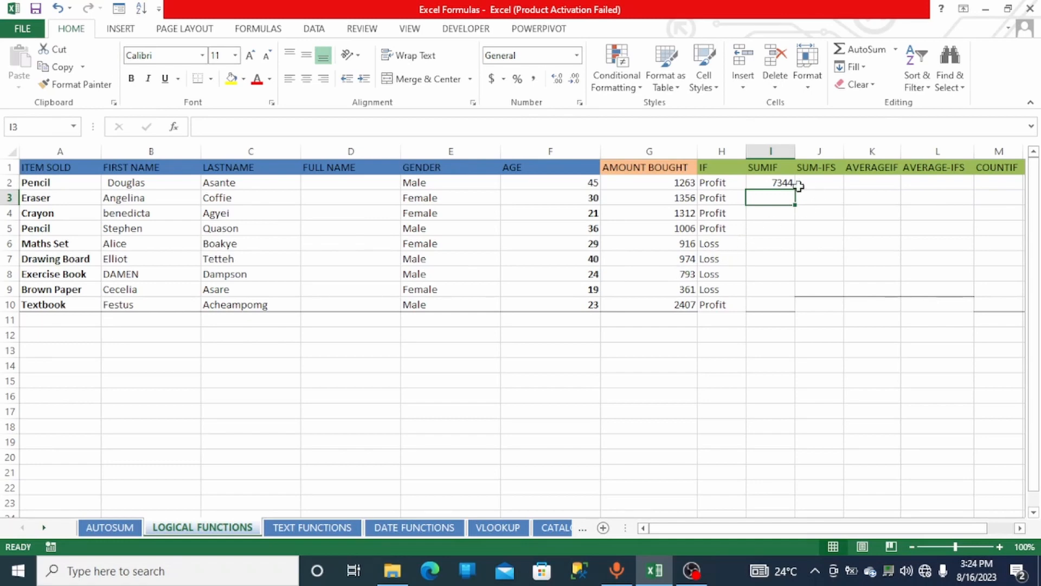
Step: Change the criterion of the SUMIF formula in I2 to "<1000"
left_click(781, 184)
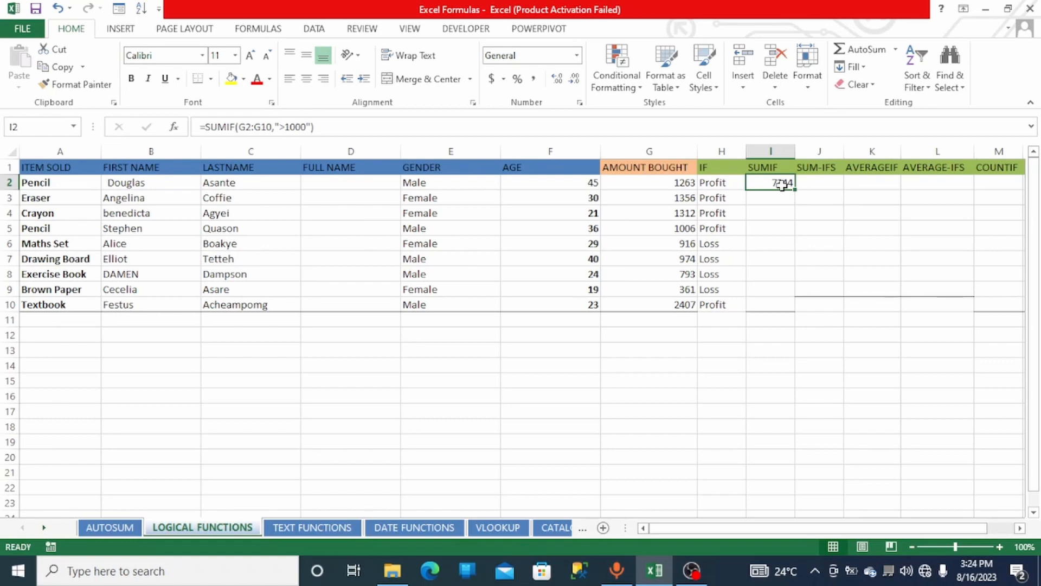
double_click(782, 185)
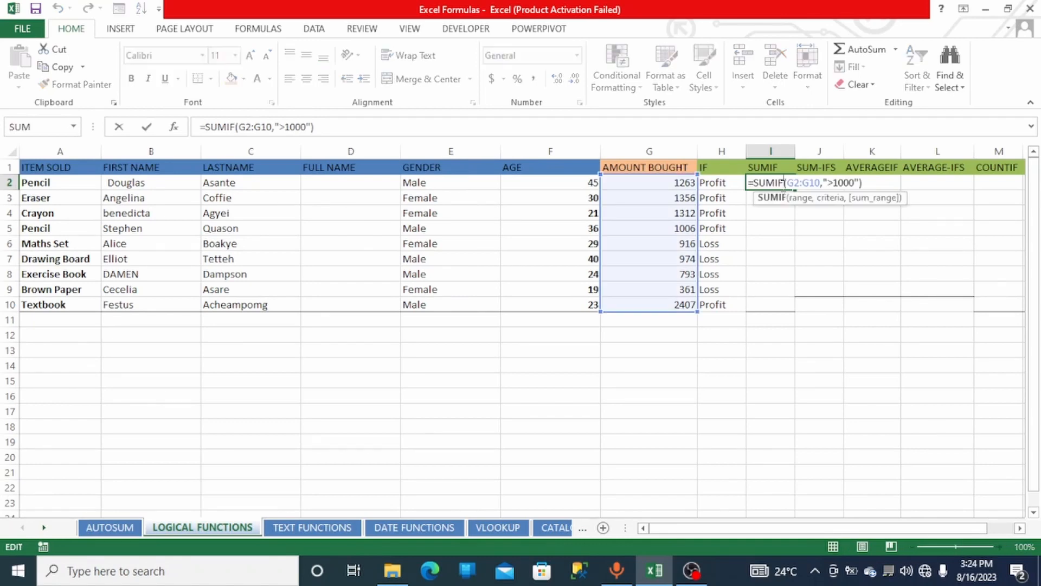
left_click(834, 184)
key("BackSpace")
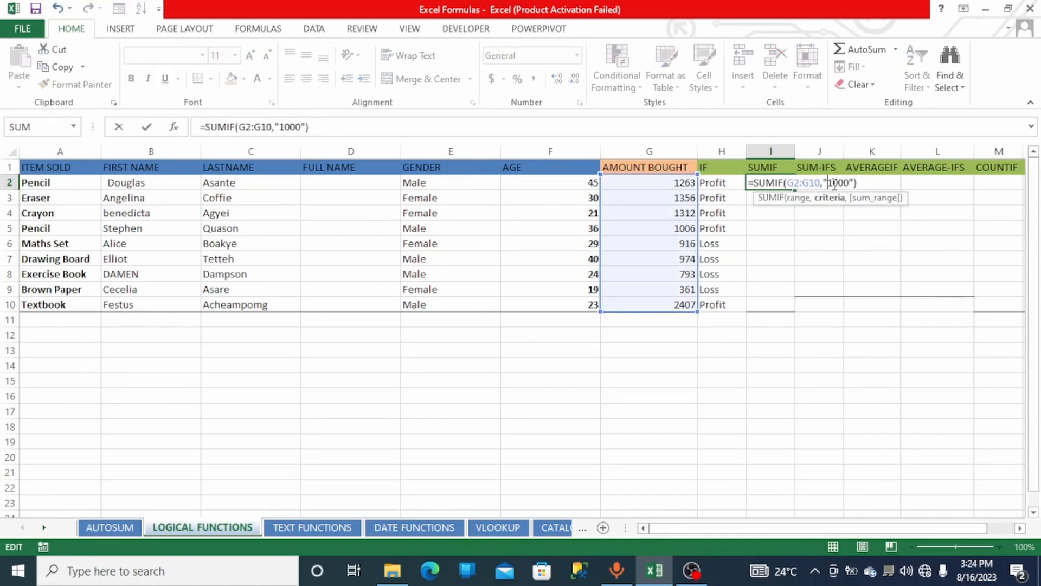
type("<")
key("Return")
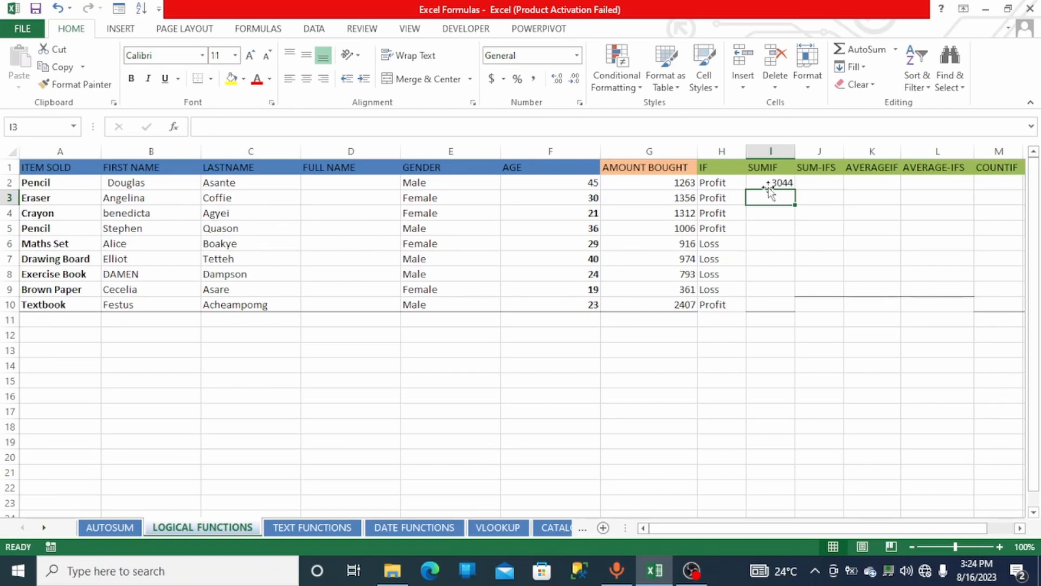
Step: Begin a SUMIFS formula in J2 with the amounts bought in G2:G10 as the sum range
left_click(812, 184)
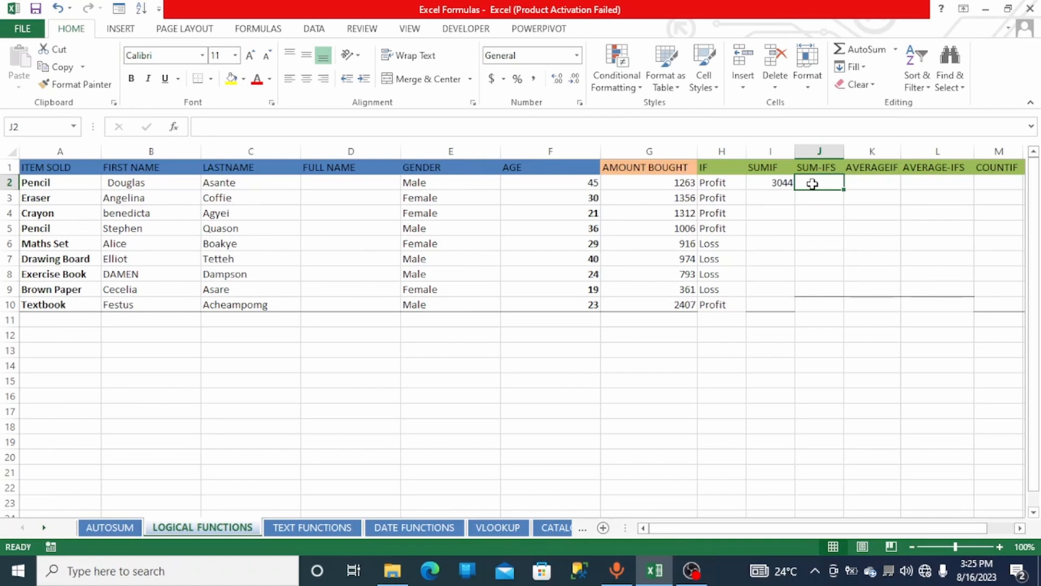
type("=sum")
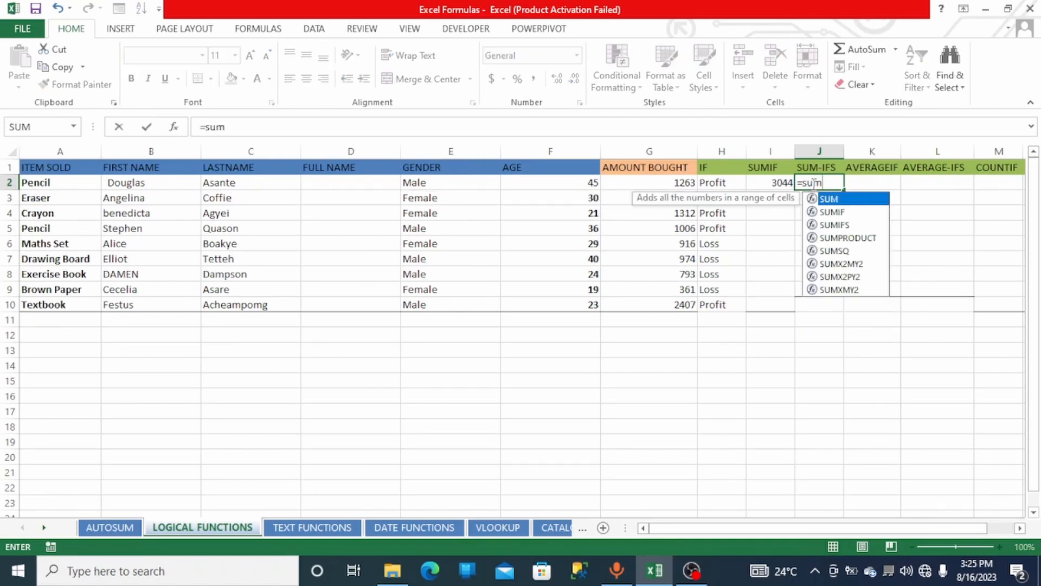
left_click(824, 224)
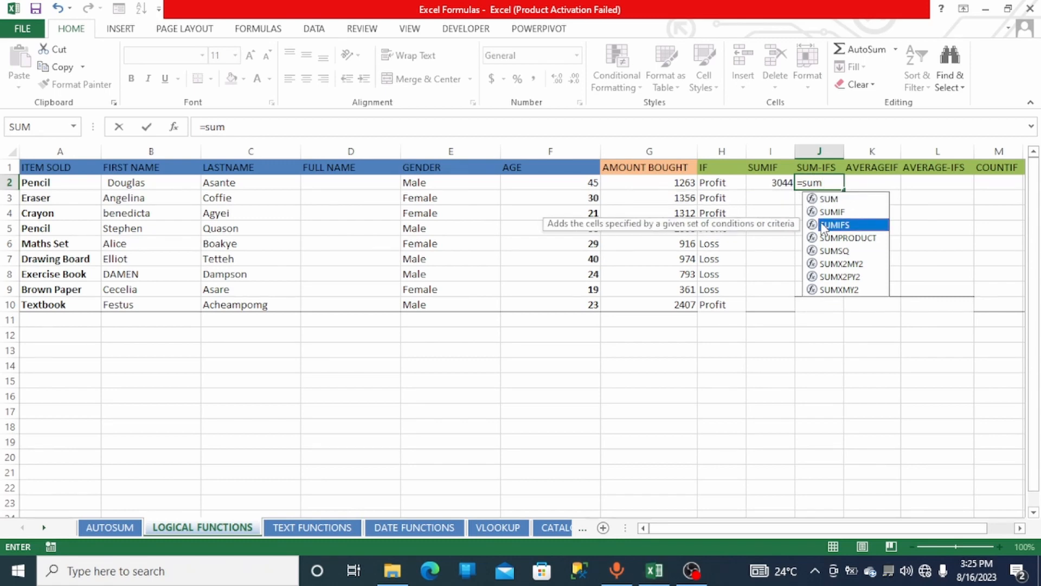
double_click(824, 225)
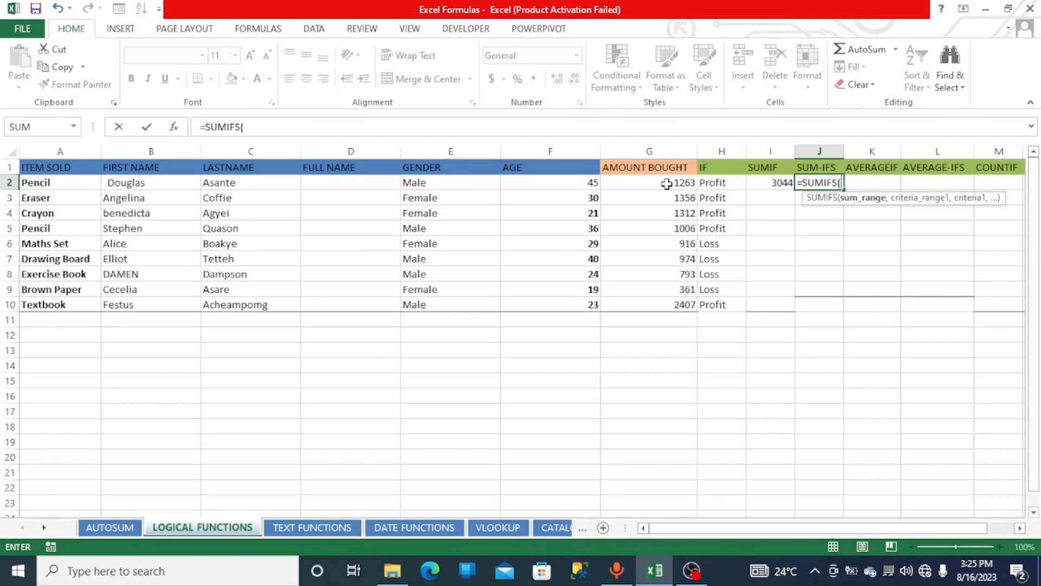
left_click_drag(666, 184, 677, 302)
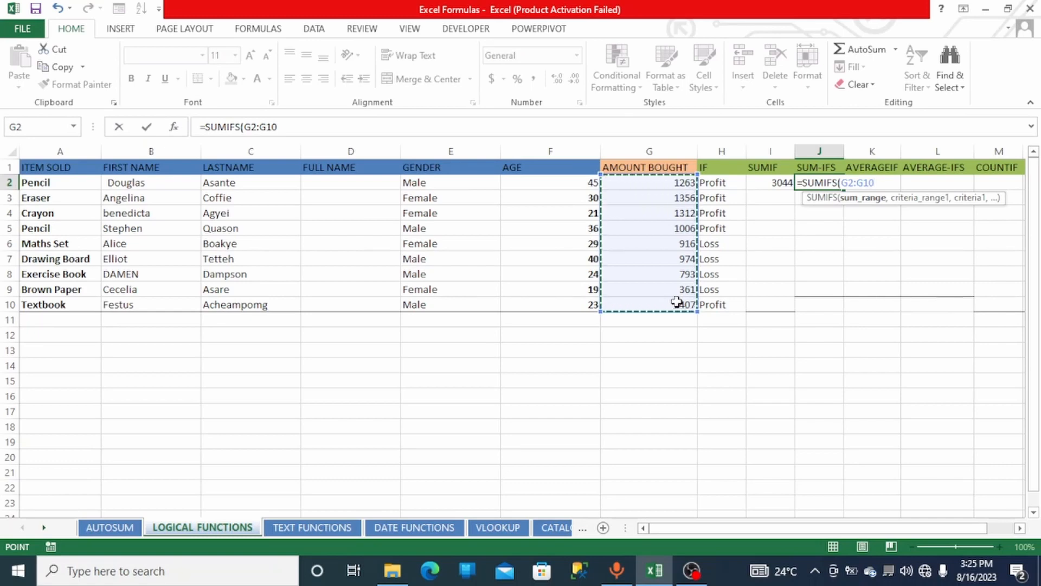
type(",")
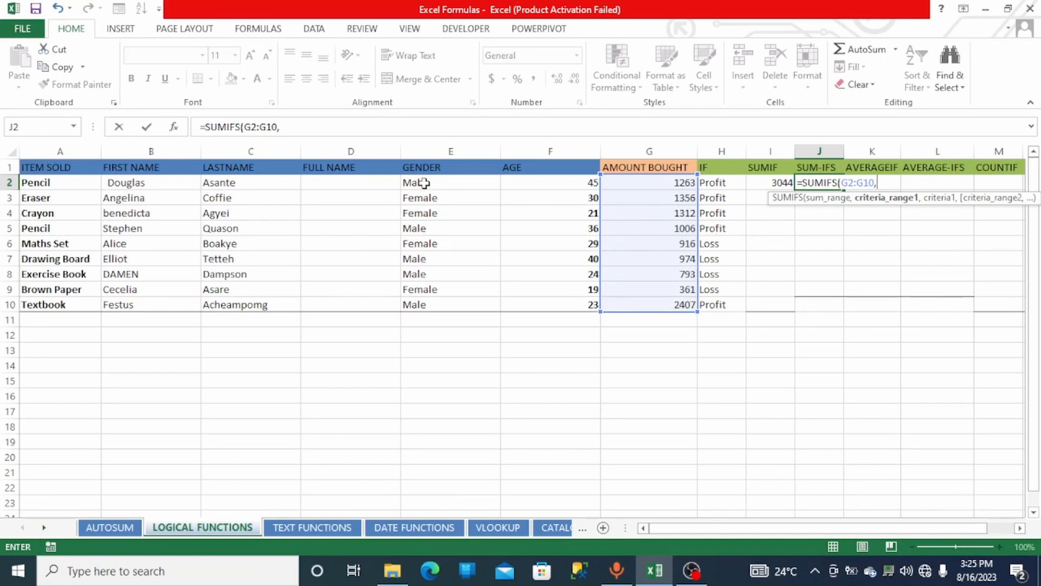
Step: Add the gender cells E2:E10 as the SUMIFS criteria range with the criterion "=Mlale" and enter the formula
left_click_drag(424, 183, 422, 302)
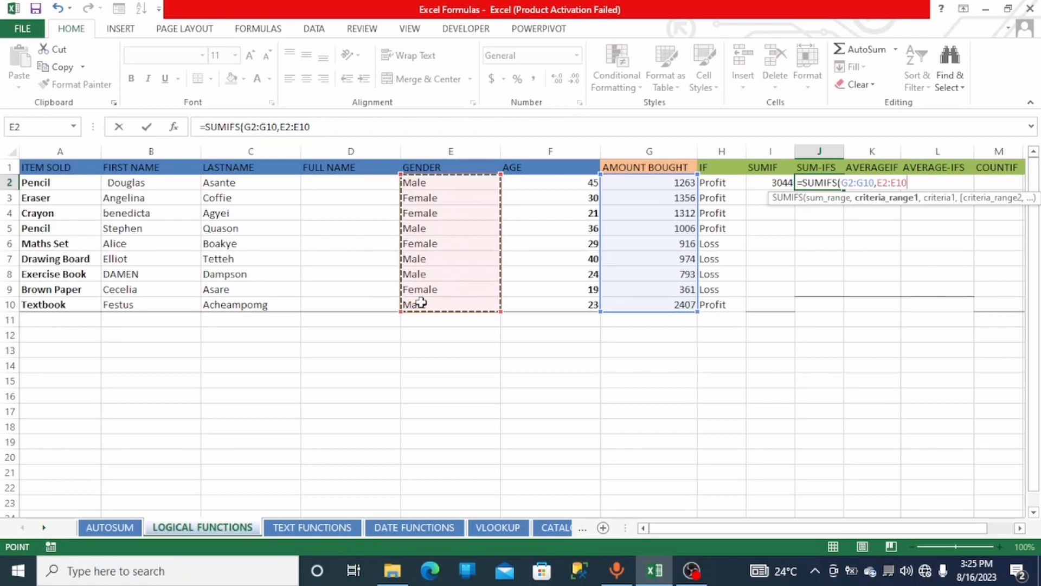
type(",\"=")
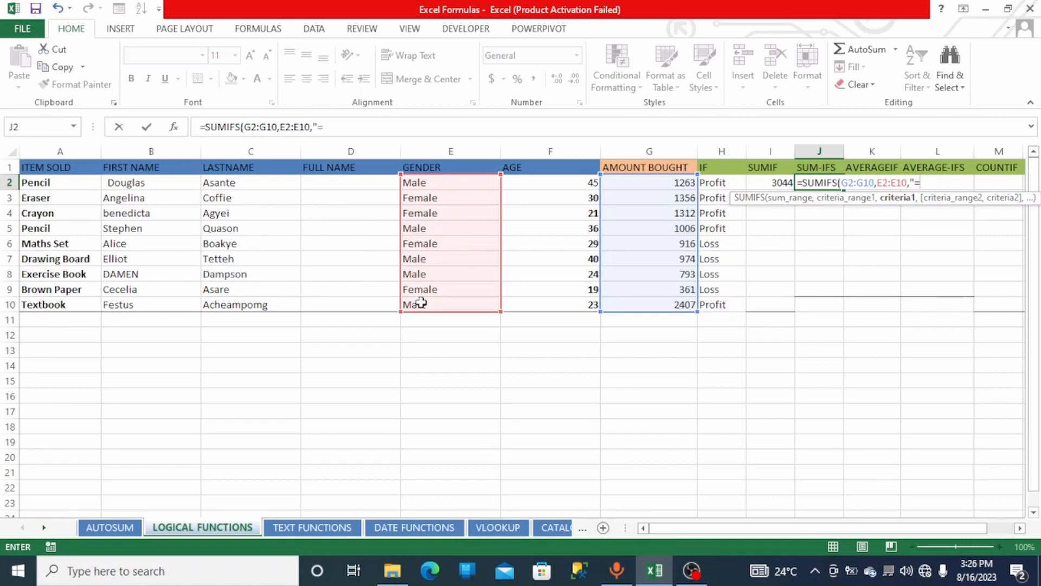
type("Mlale\"")
key("Left")
key("Left")
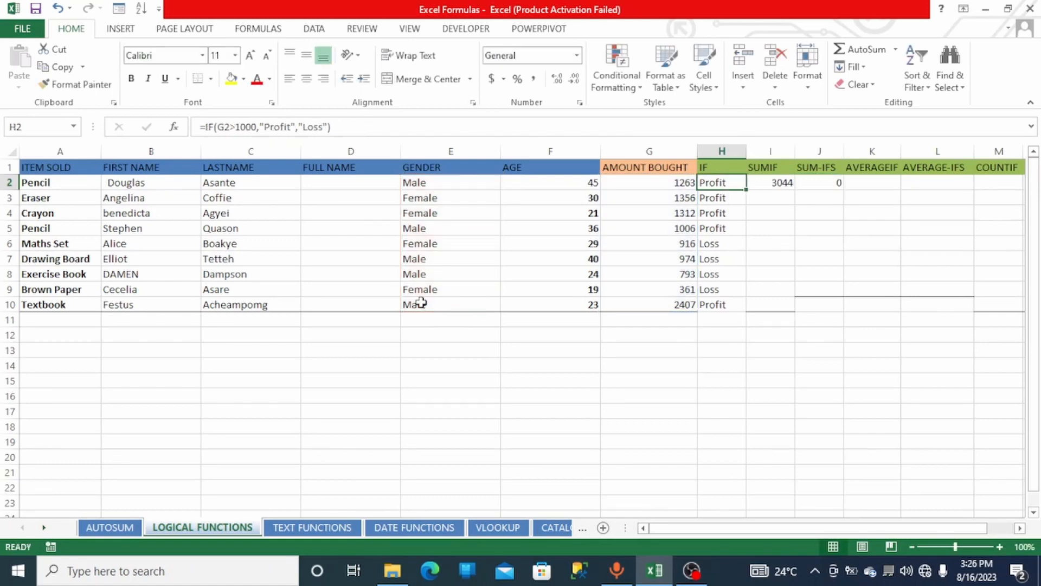
Step: Correct the gender criterion of the SUMIFS formula in J2 to "=Male"
double_click(832, 182)
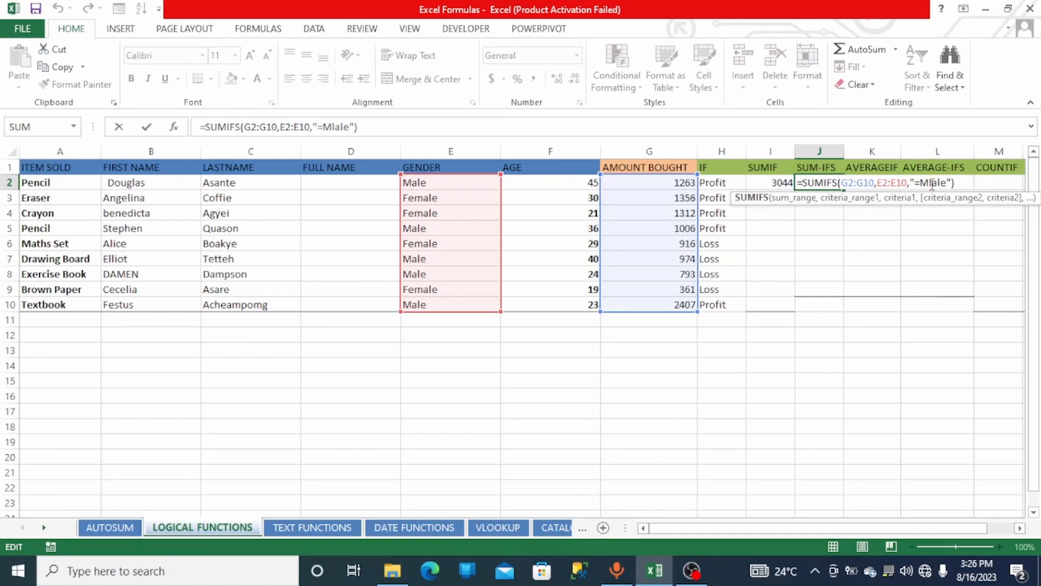
left_click(931, 185)
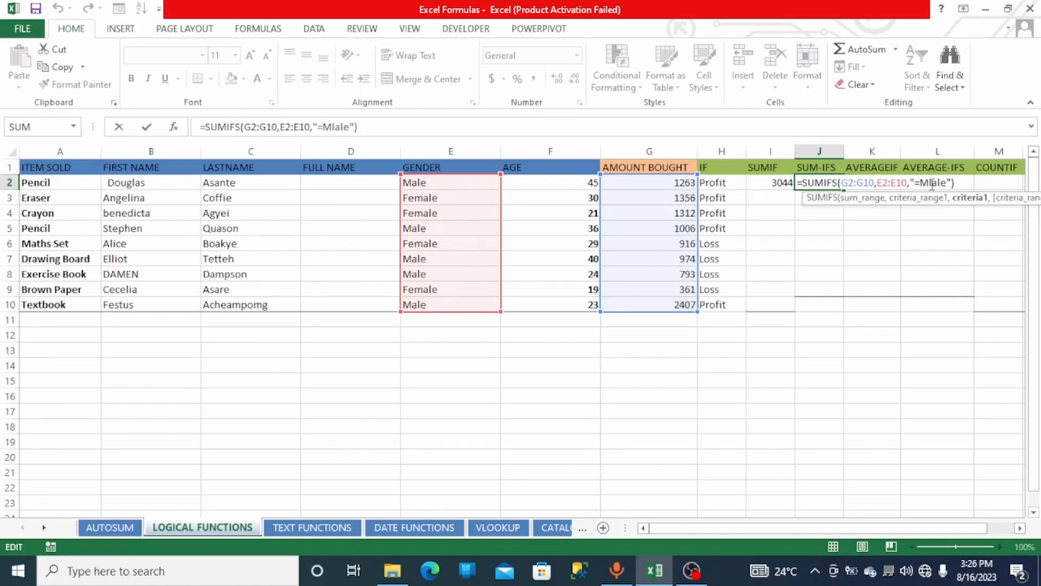
key("BackSpace")
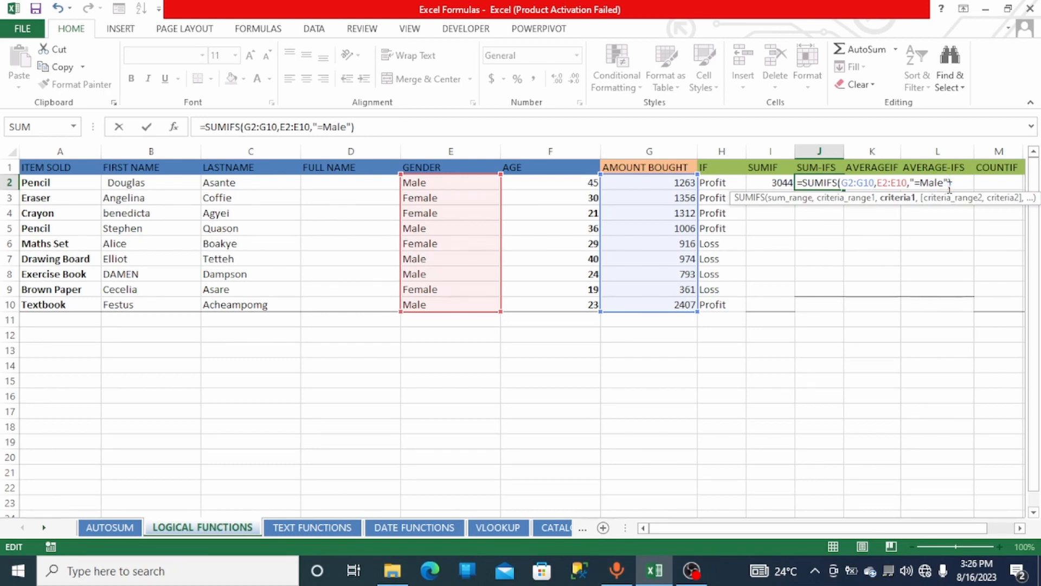
Step: Add the ages F2:F10 as the second SUMIFS criteria range in J2 with the criterion ">25" and enter the formula
type(",")
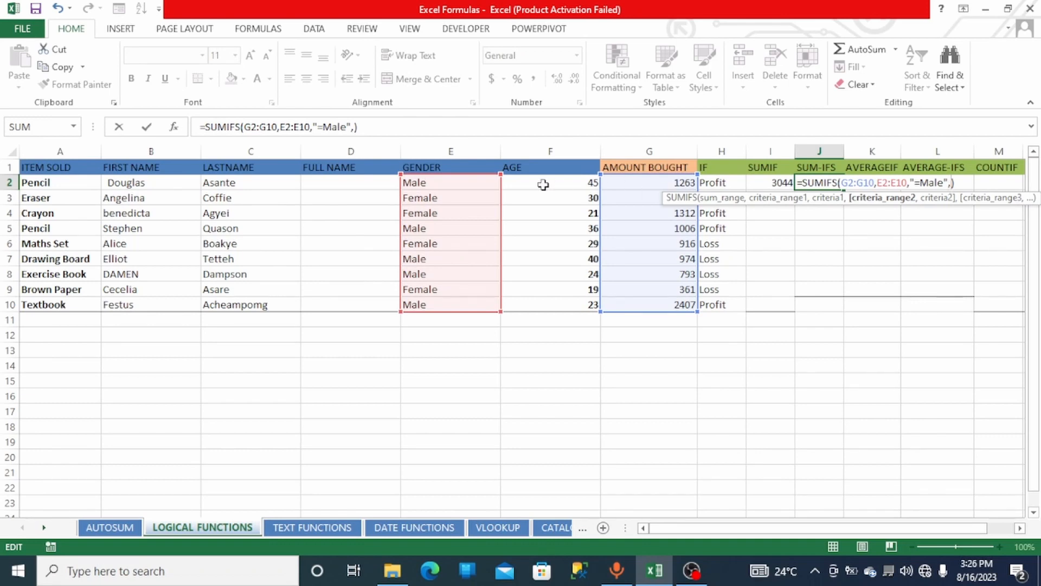
left_click_drag(543, 184, 538, 298)
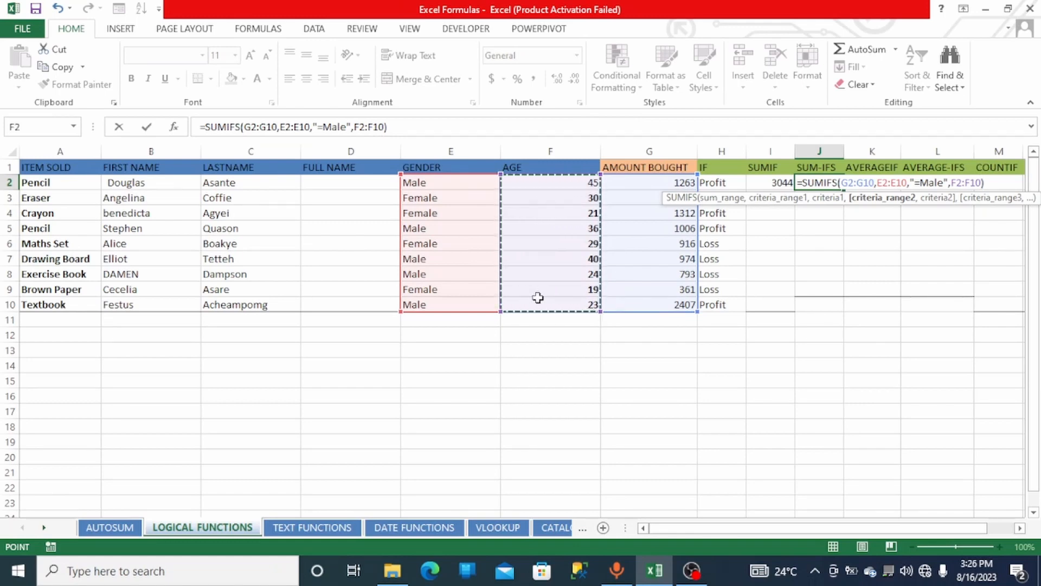
type(",")
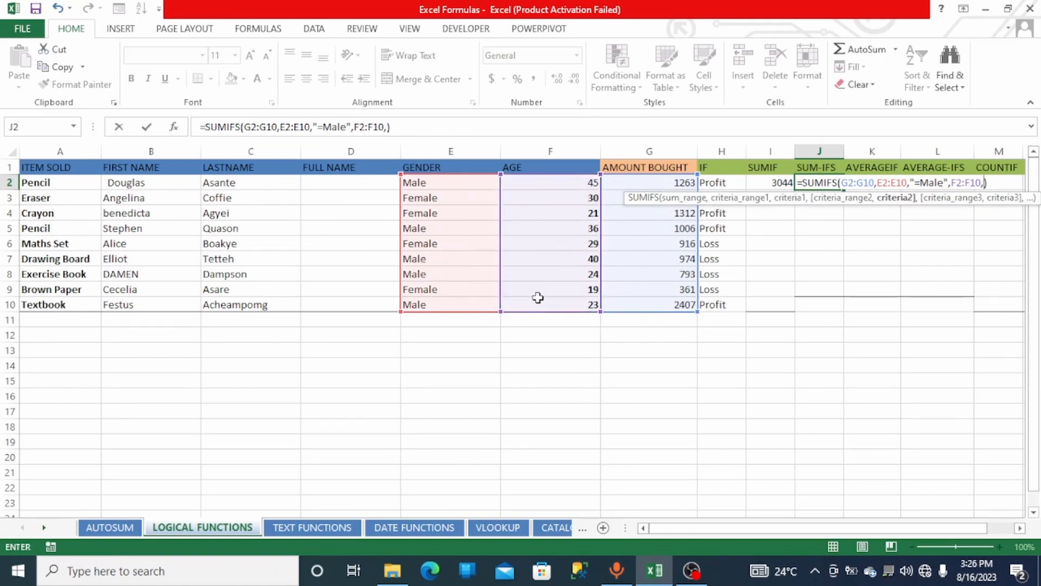
type("\">25\"")
key("Return")
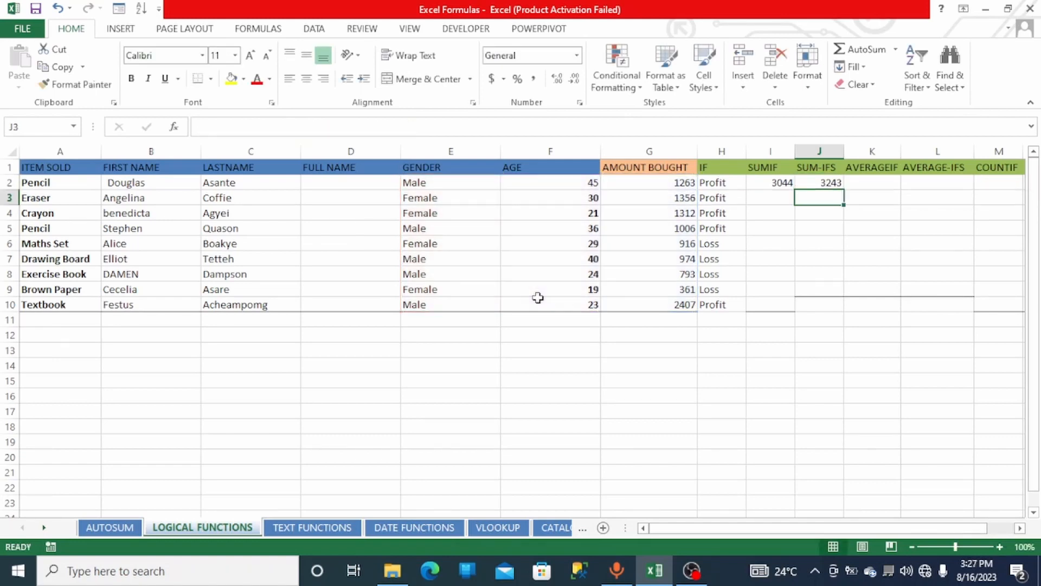
Step: Review the ranges and criteria of the SUMIFS formula in J2 without changing it
left_click(838, 184)
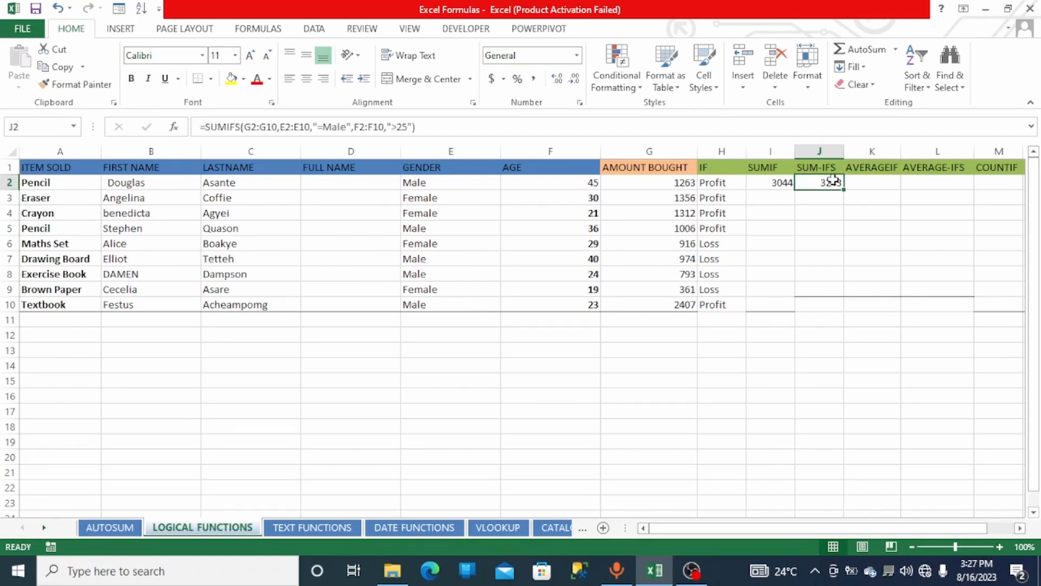
double_click(834, 183)
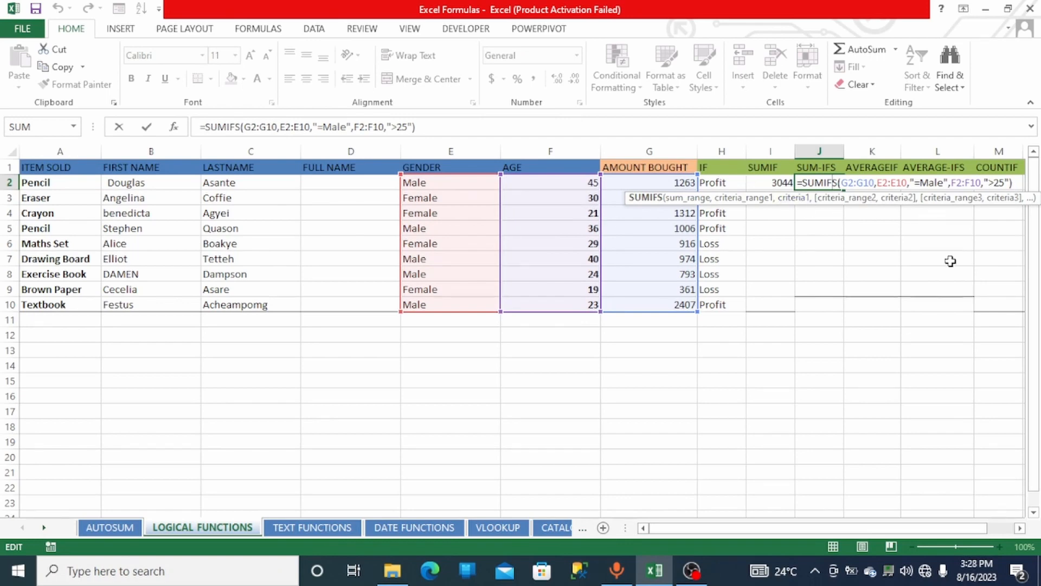
key("Return")
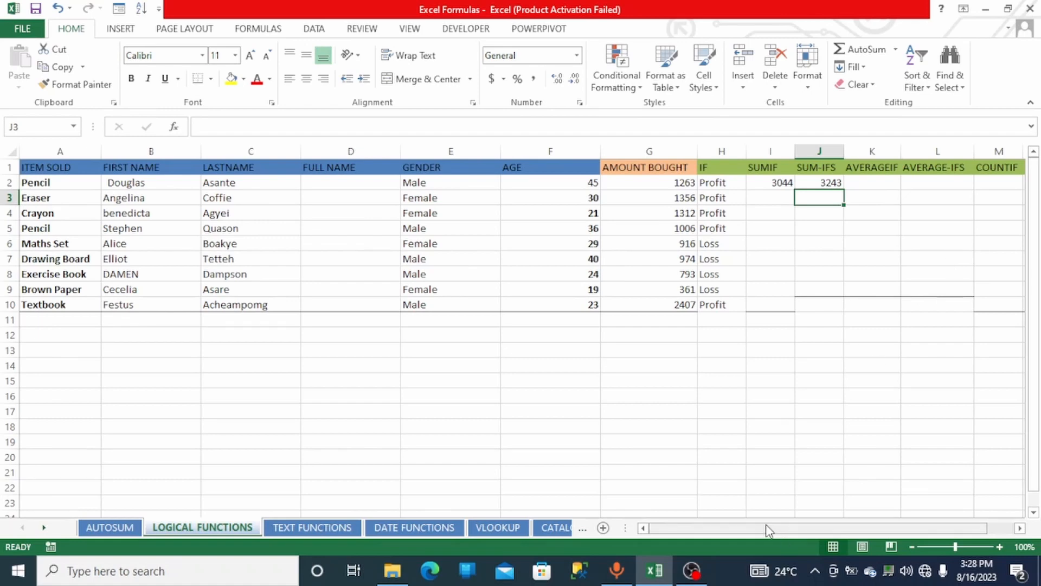
Step: Begin an AVERAGE formula in K2 with the amounts bought in G2:G10 as its range
left_click_drag(767, 530, 786, 531)
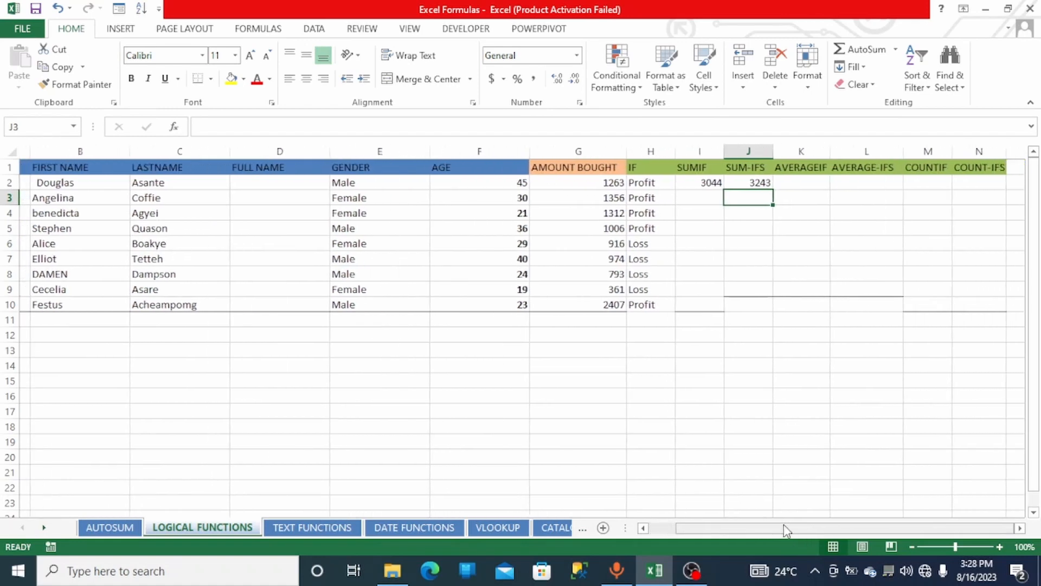
left_click(784, 183)
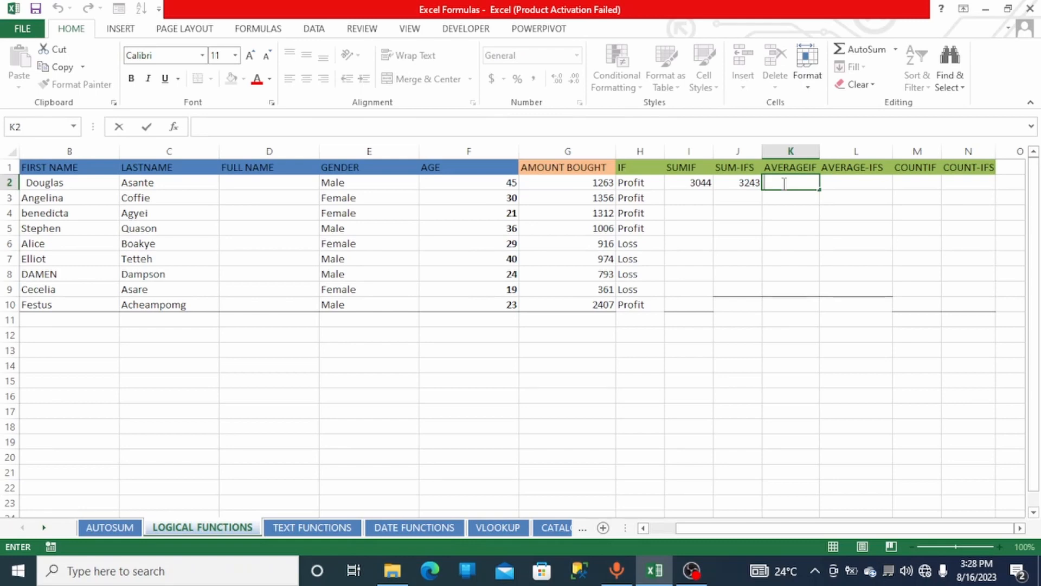
type("=aver")
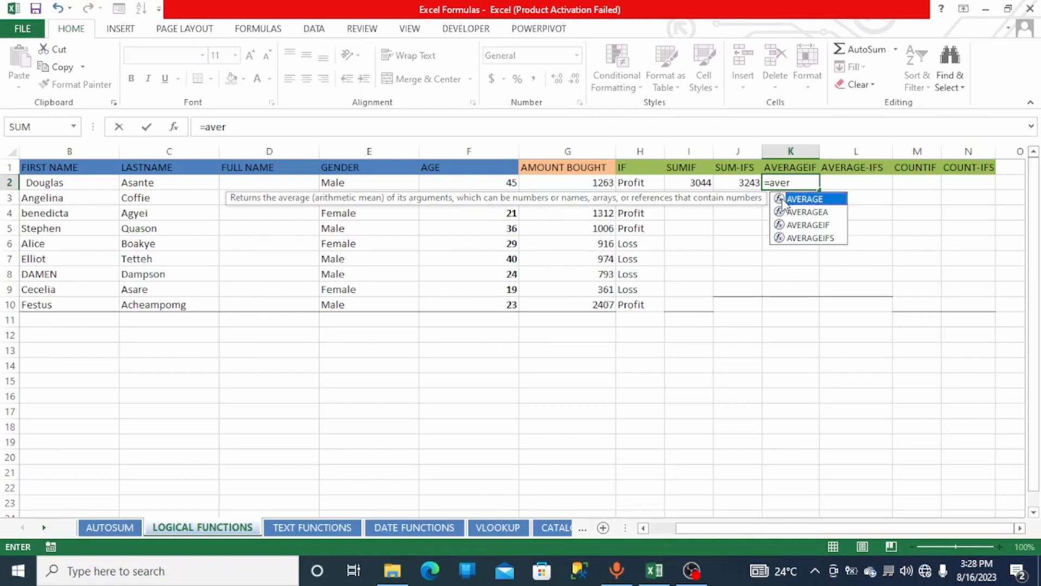
double_click(781, 200)
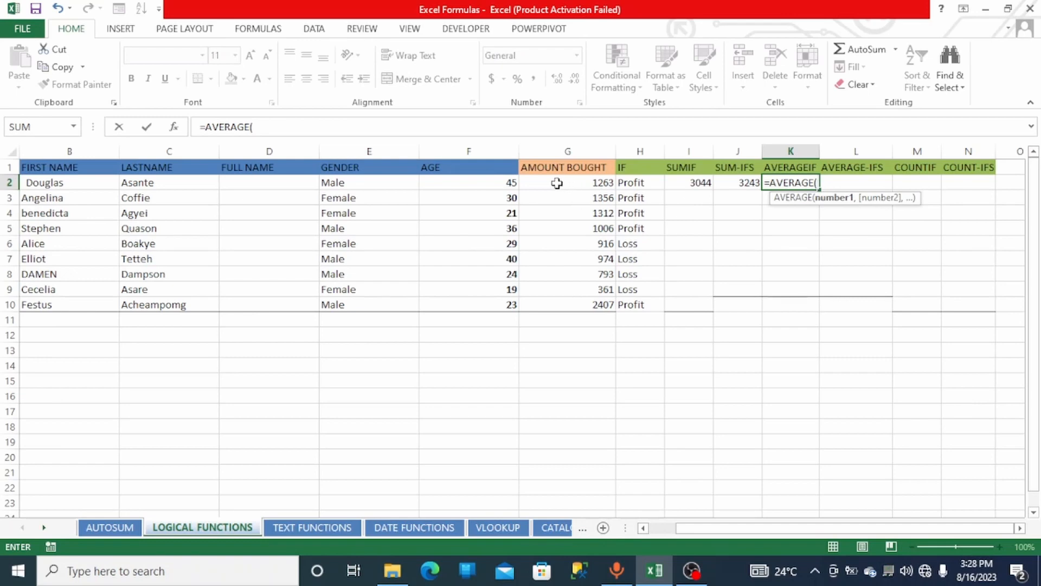
left_click_drag(555, 182, 563, 314)
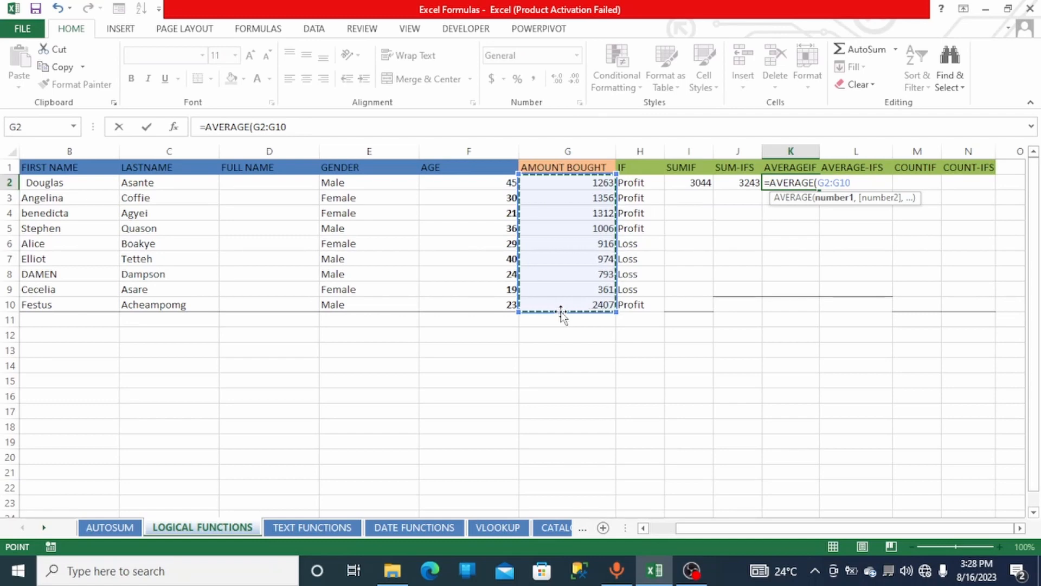
Step: Add ">1200" as the second argument of the formula in K2 and enter it
type(",")
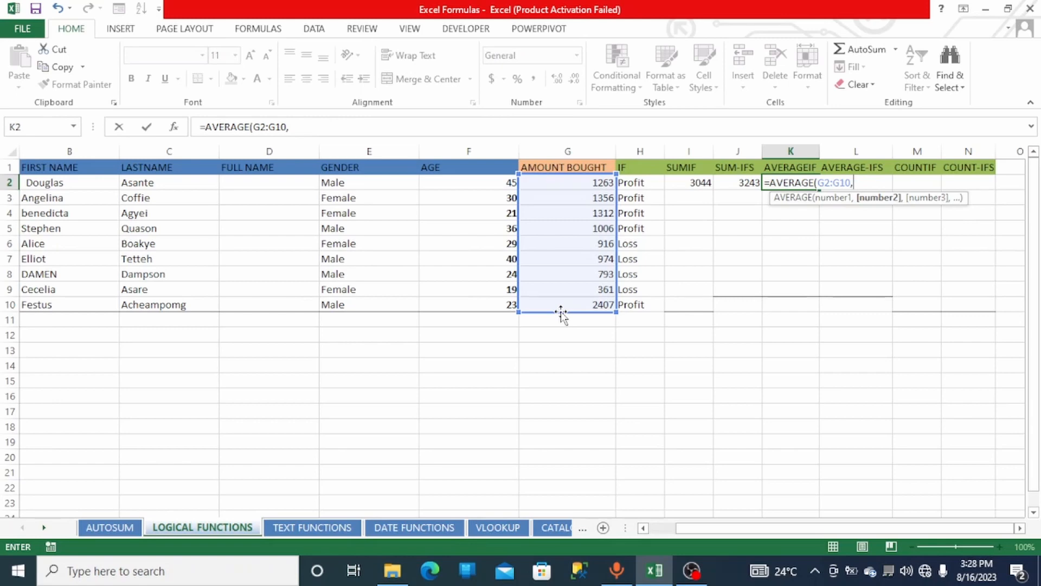
type(">")
key("BackSpace")
type("\">1200\"")
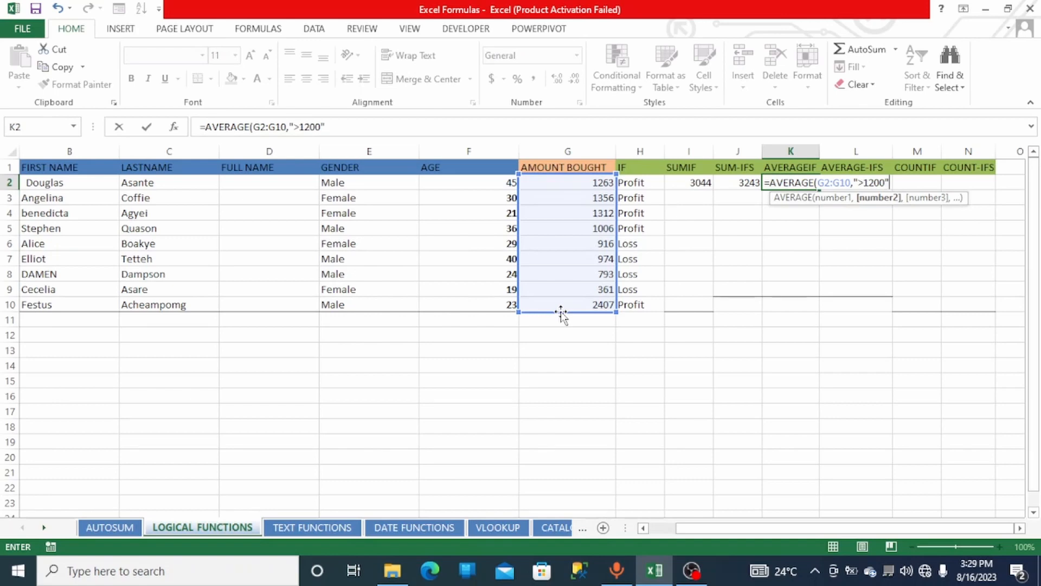
type(")")
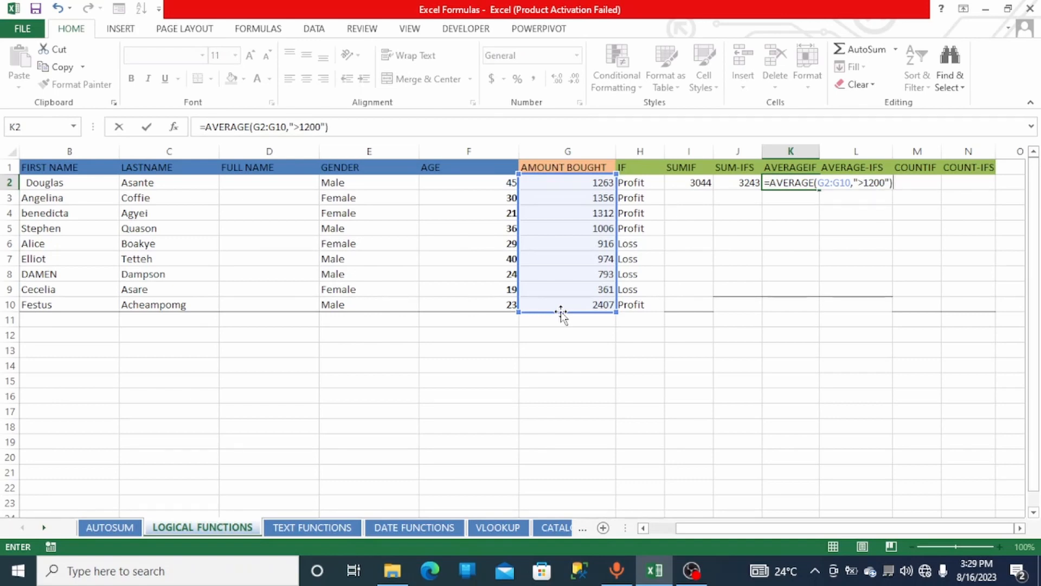
key("Return")
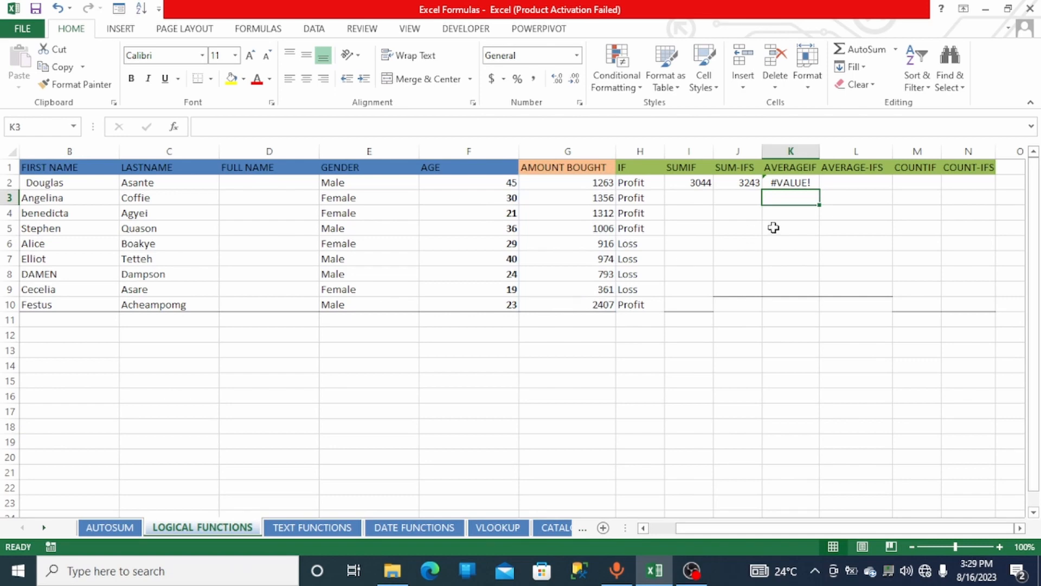
Step: Open the SUMIF formula in I2 for comparison and undo the stray cell references inserted into its range
left_click(787, 183)
double_click(786, 184)
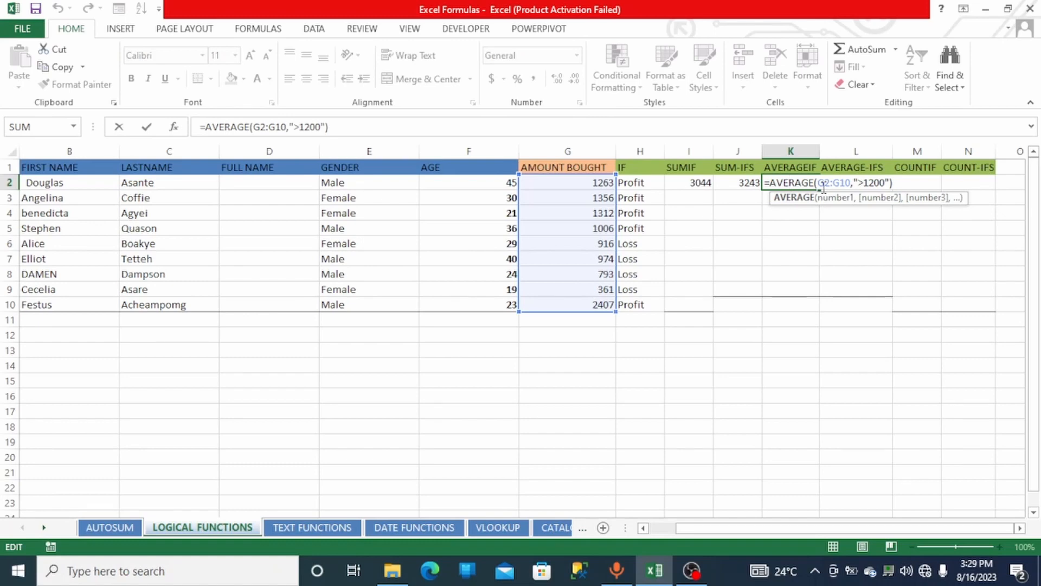
double_click(708, 183)
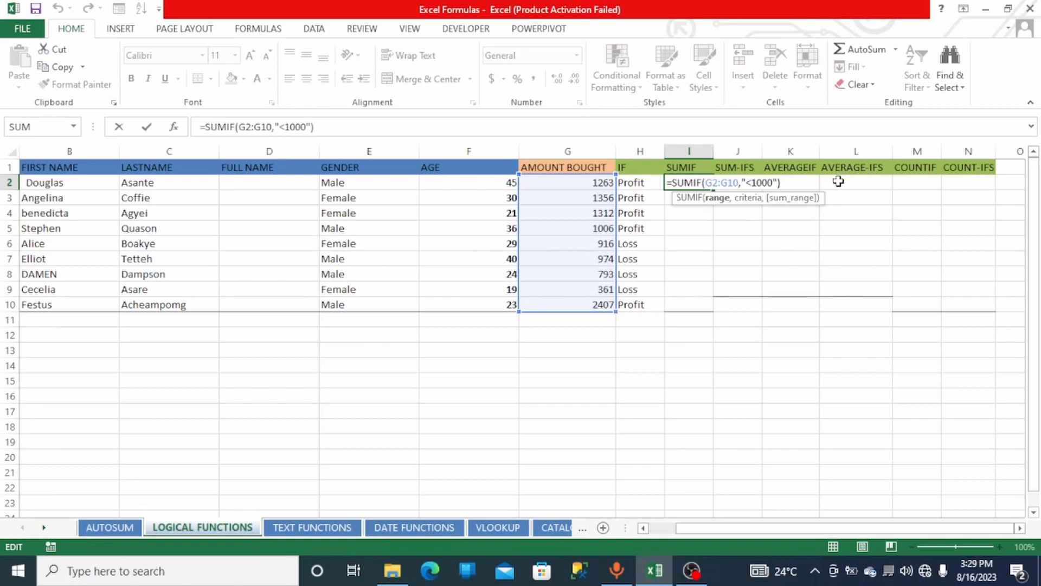
left_click(838, 182)
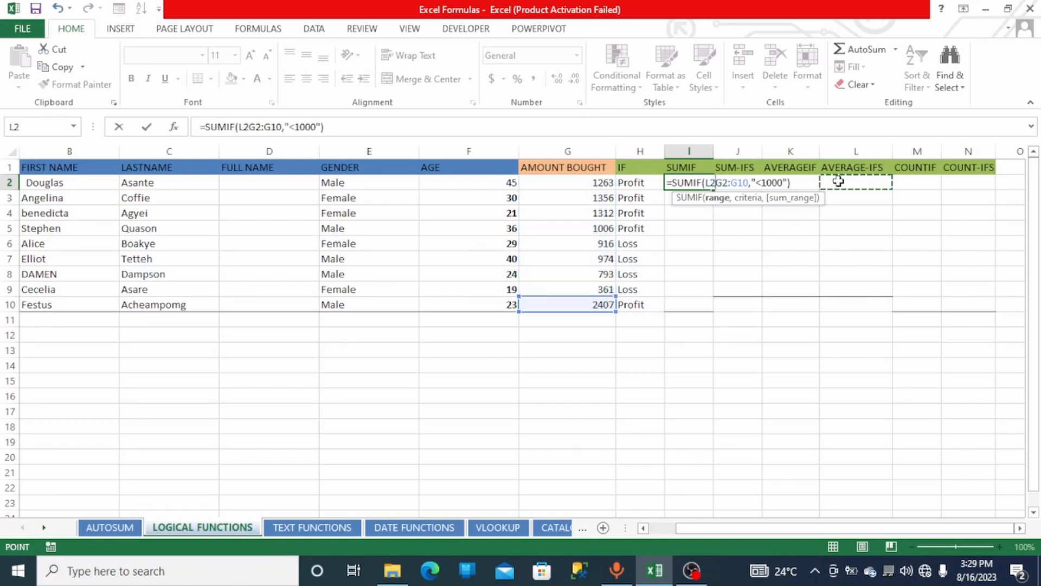
left_click(779, 223)
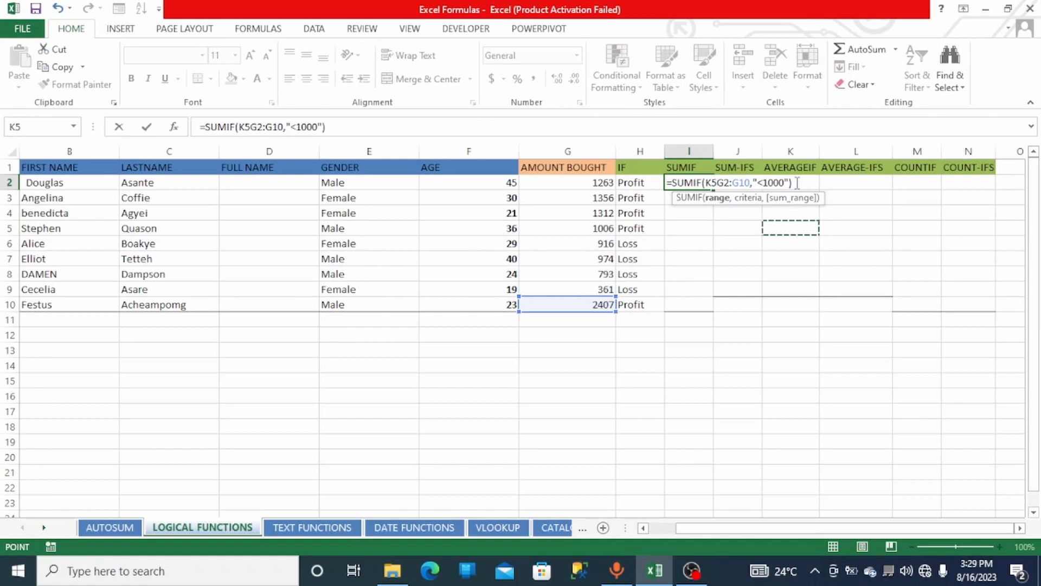
key("BackSpace")
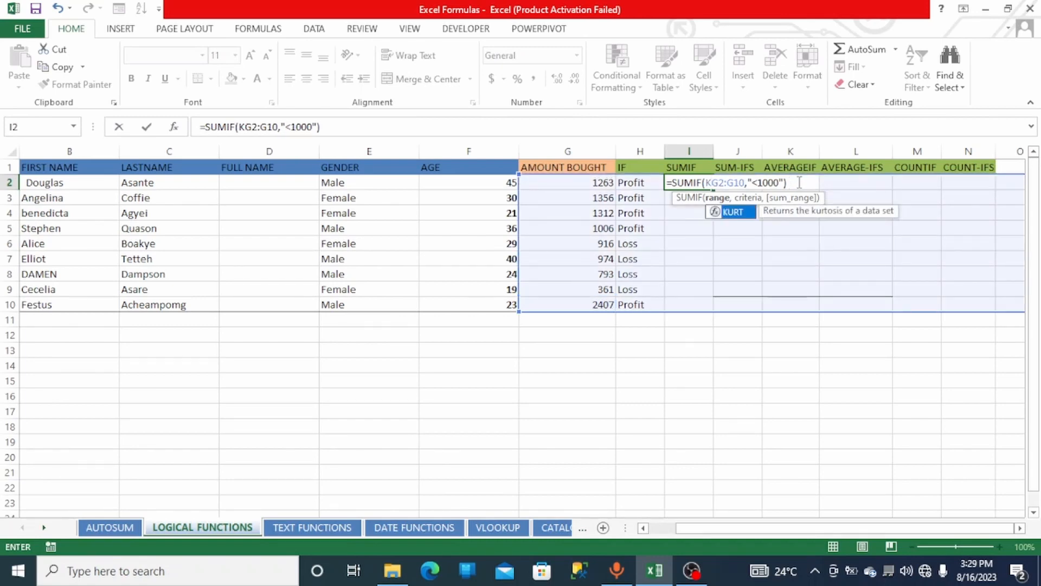
key("BackSpace")
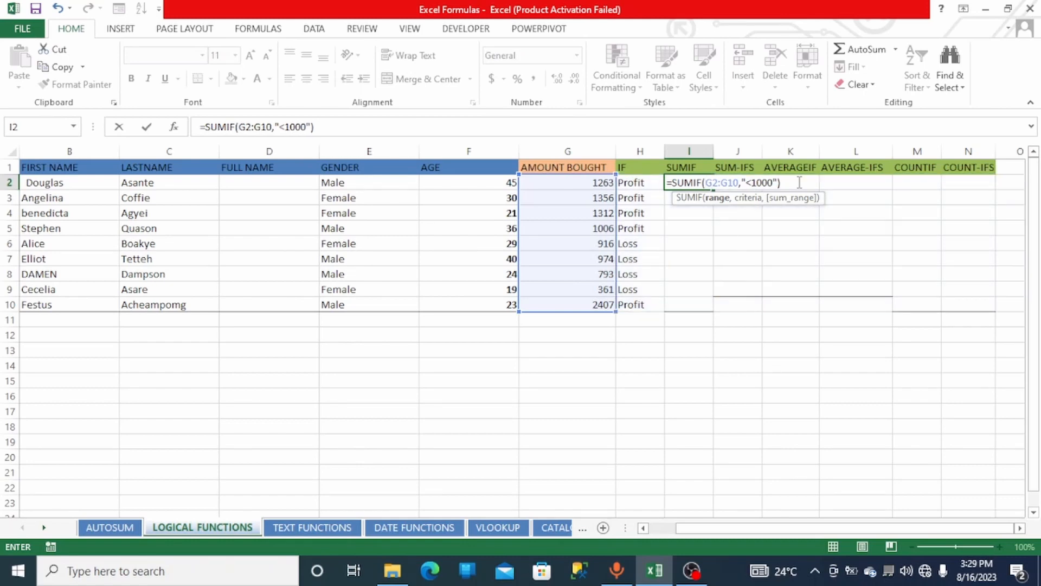
left_click(830, 185)
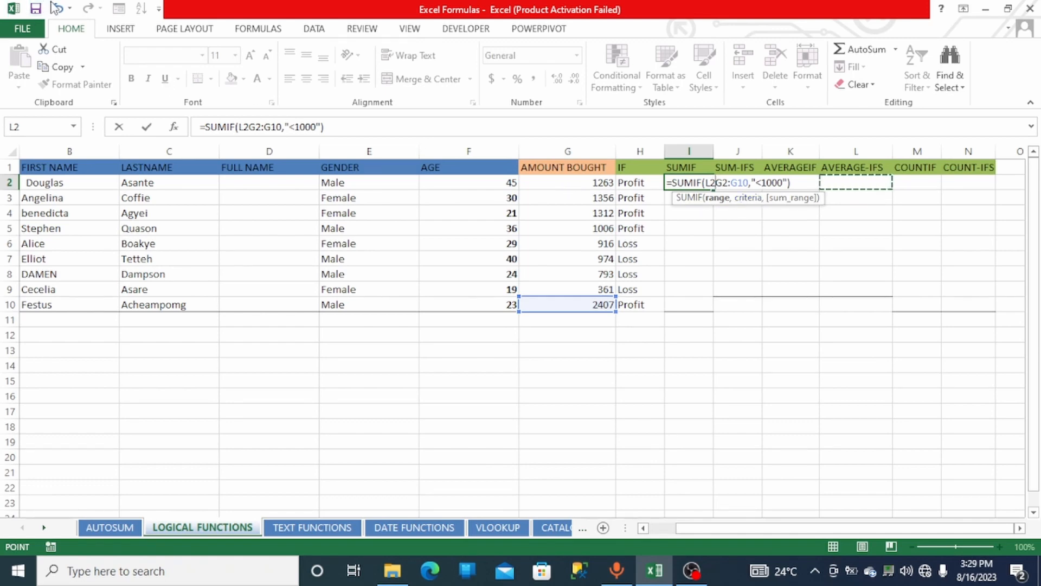
left_click(57, 7)
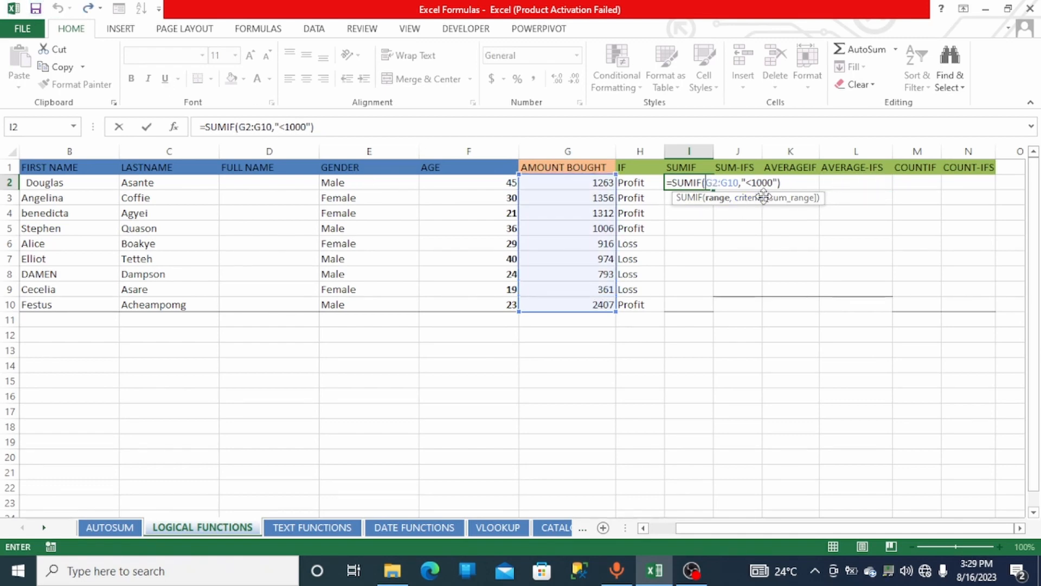
key("Return")
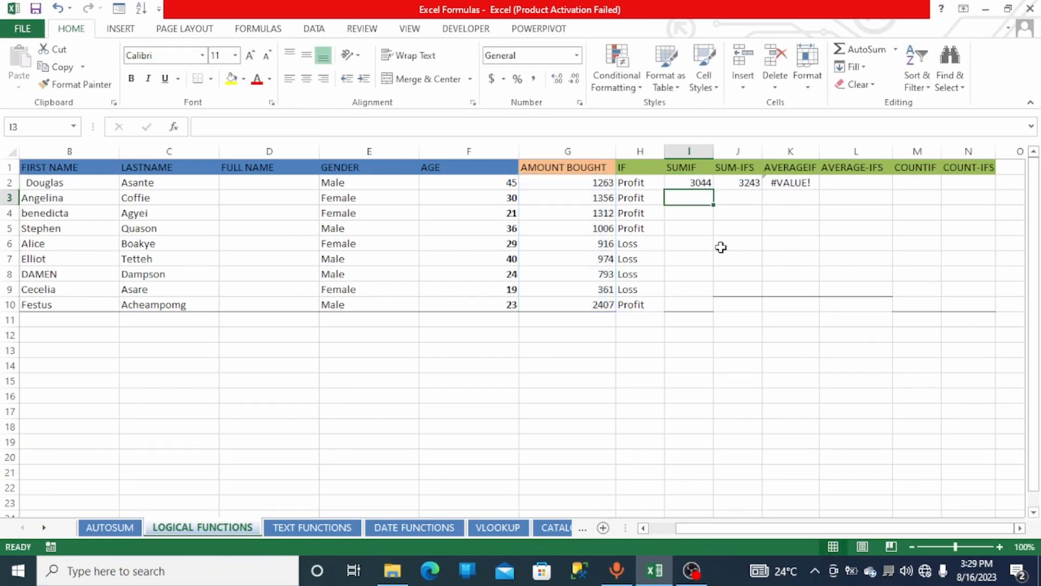
Step: Change the function in K2 from AVERAGE to AVERAGEIF and display its result without decimal places
left_click(785, 185)
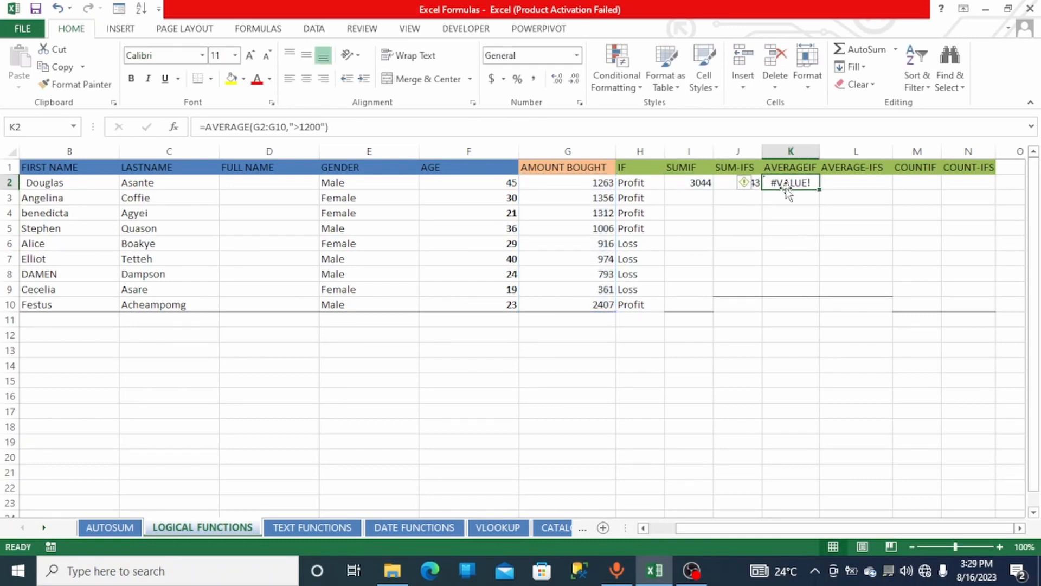
double_click(778, 182)
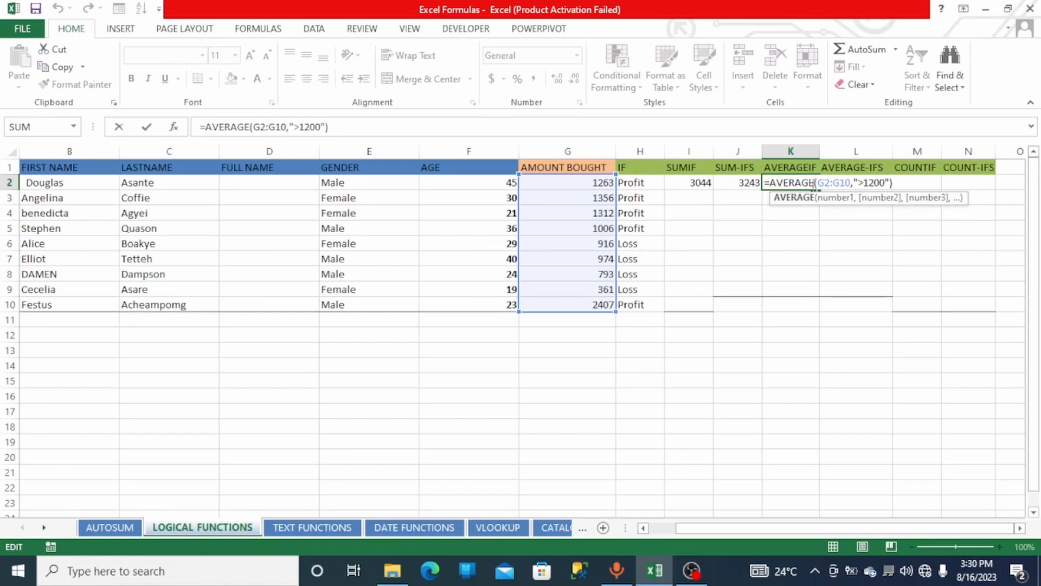
type("IF")
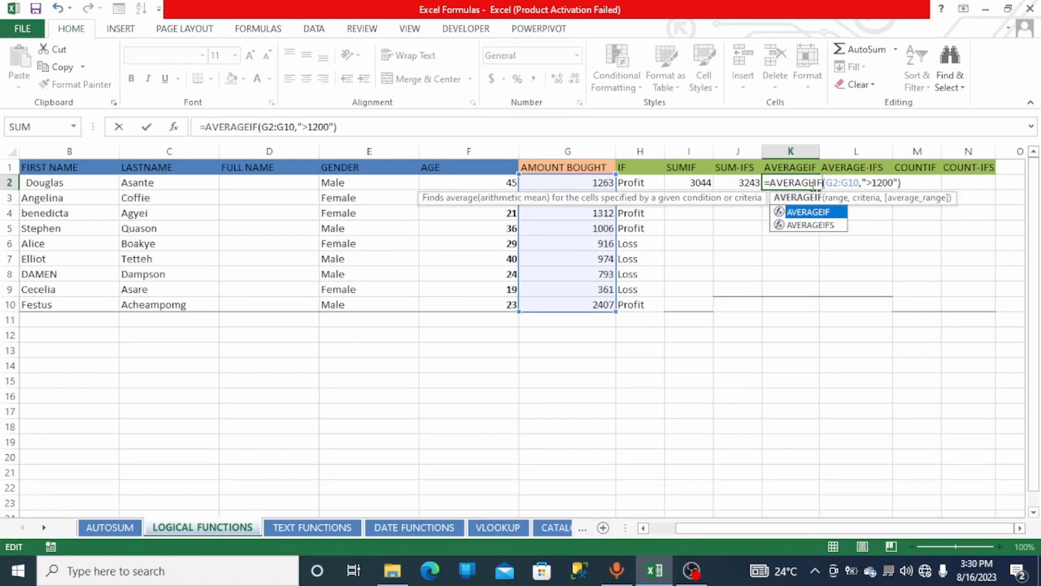
left_click(821, 211)
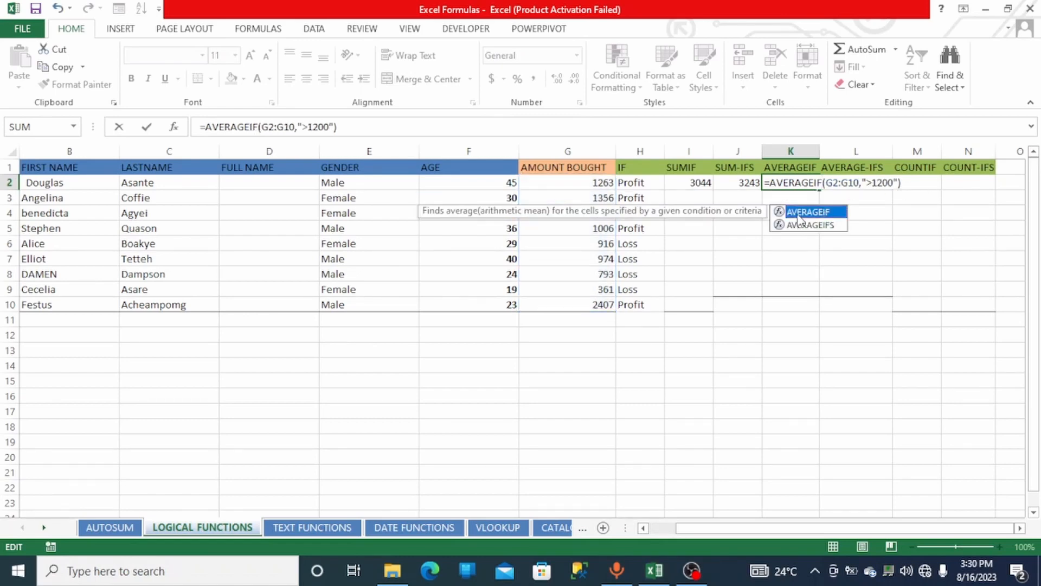
left_click(917, 186)
key("Return")
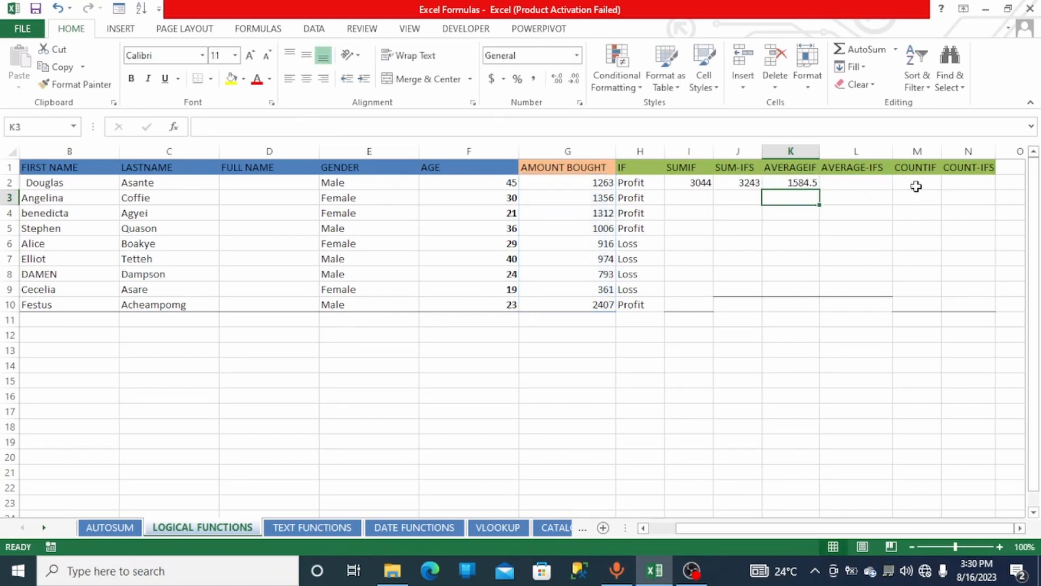
left_click(802, 182)
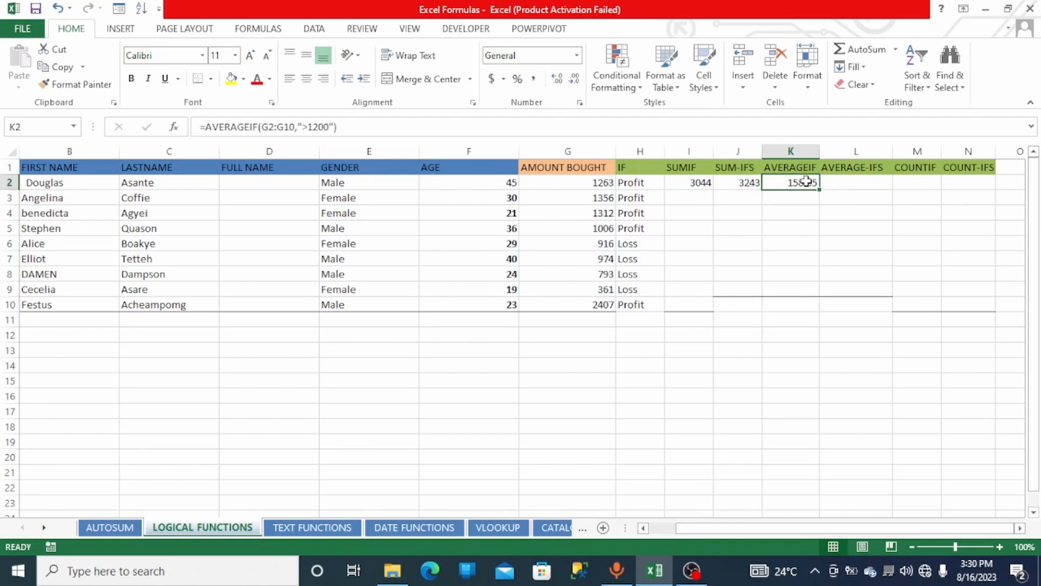
left_click(571, 80)
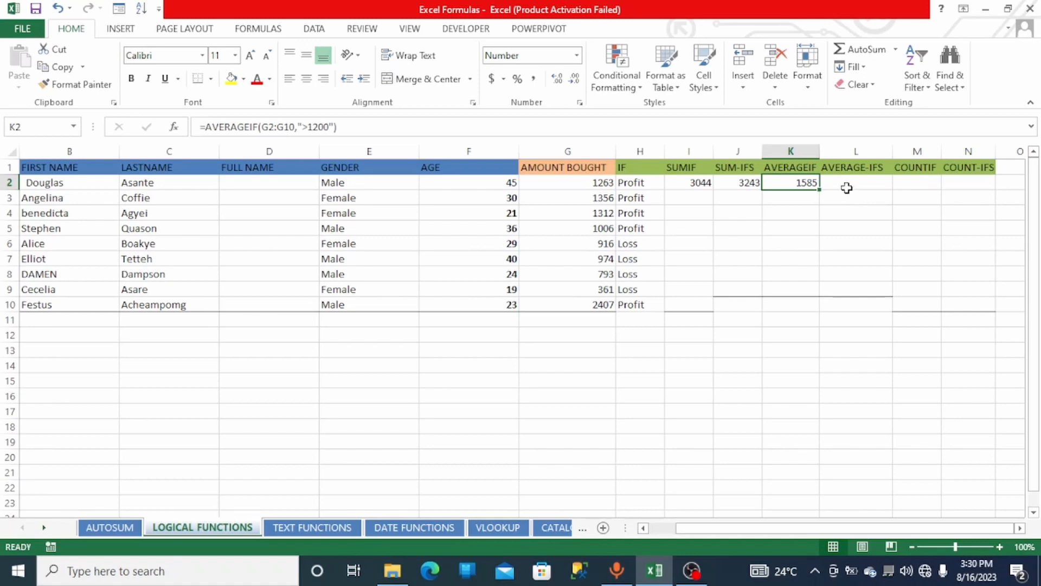
Step: Begin an AVERAGEIFS formula in L2 with the amounts bought in G2:G10 as the average range
left_click(846, 187)
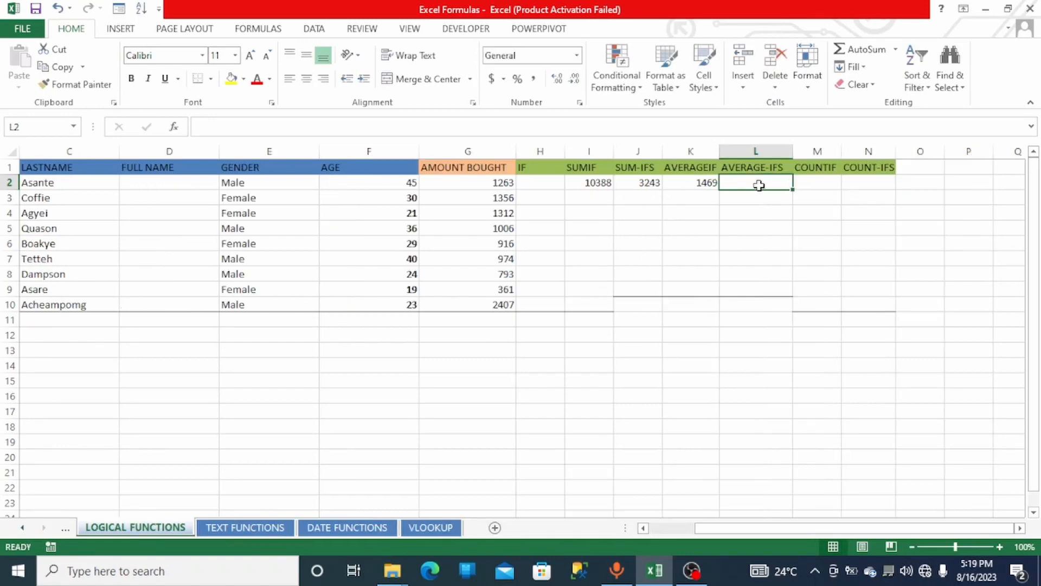
type("=")
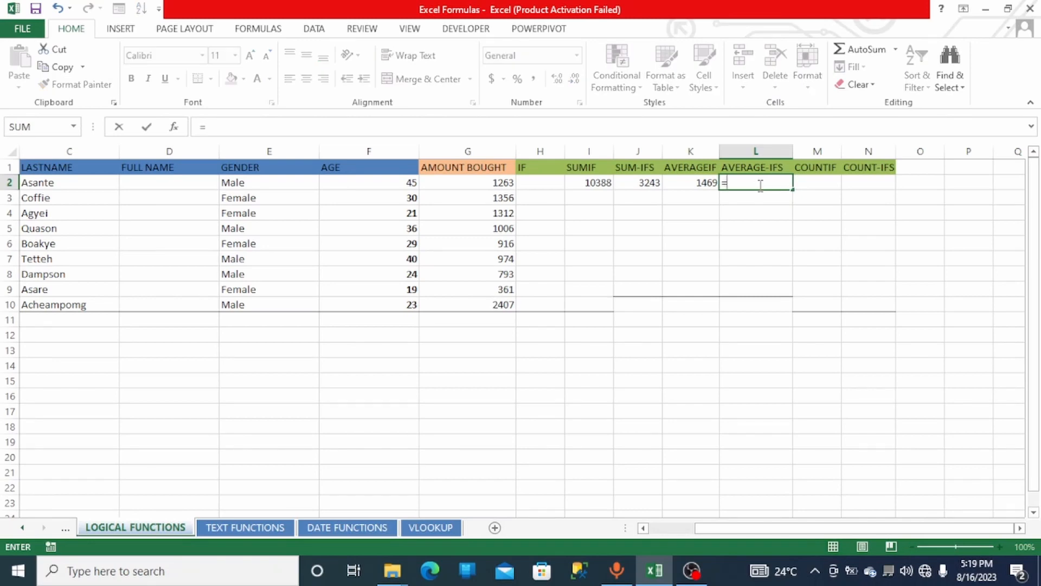
type("avera")
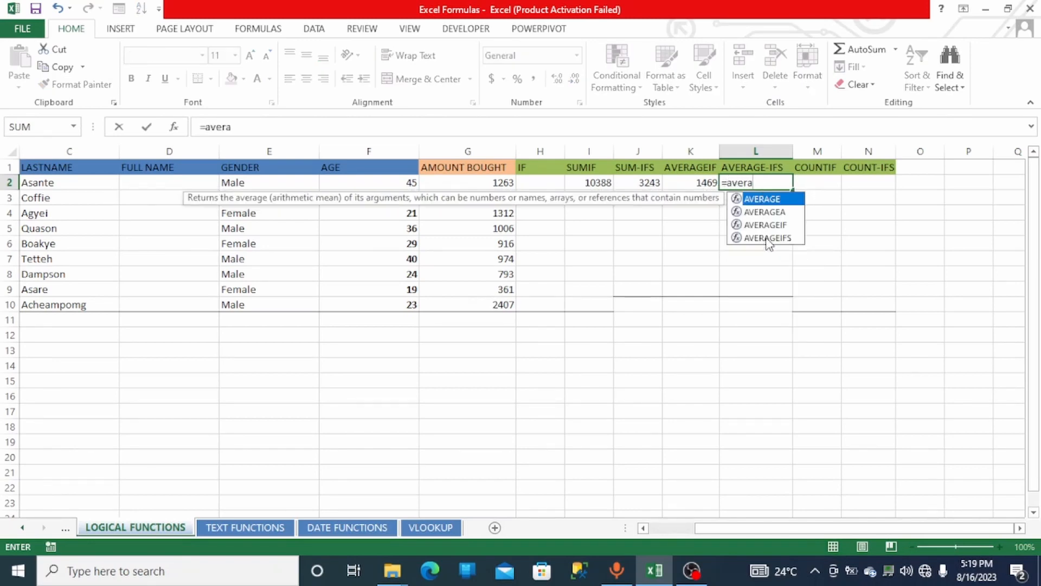
double_click(768, 238)
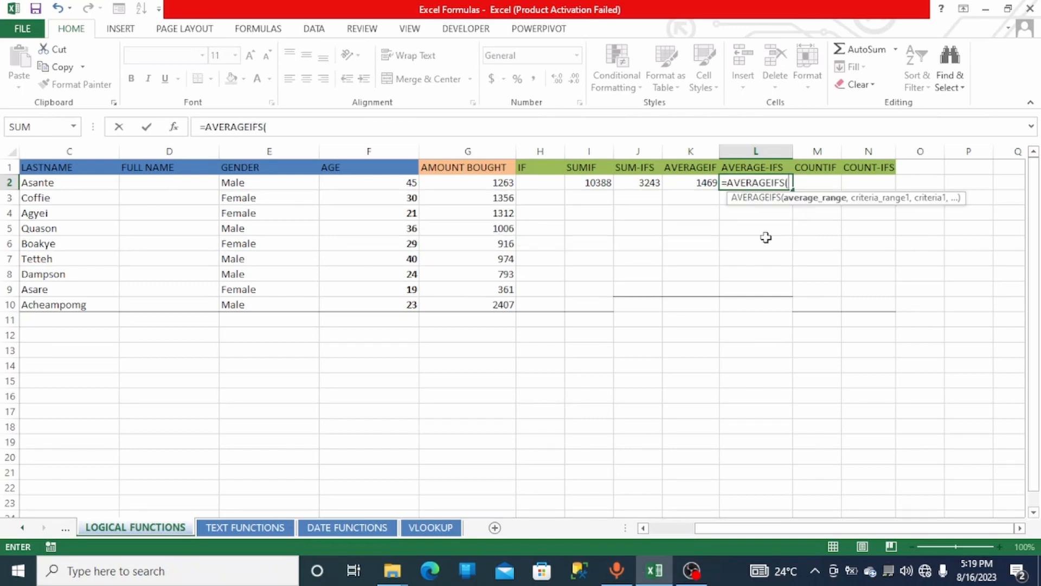
left_click(478, 182)
left_click_drag(478, 183, 476, 300)
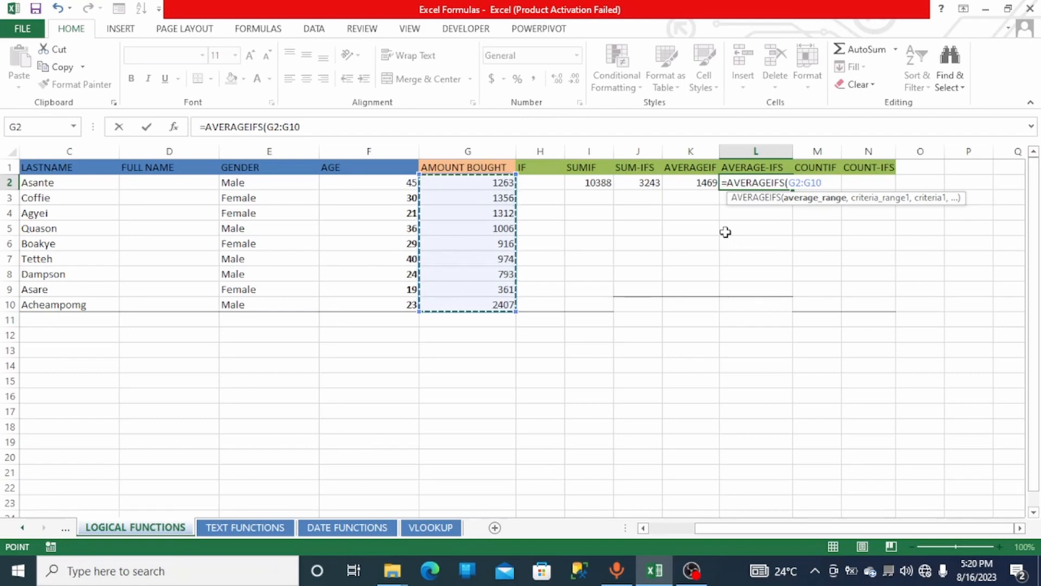
type(",")
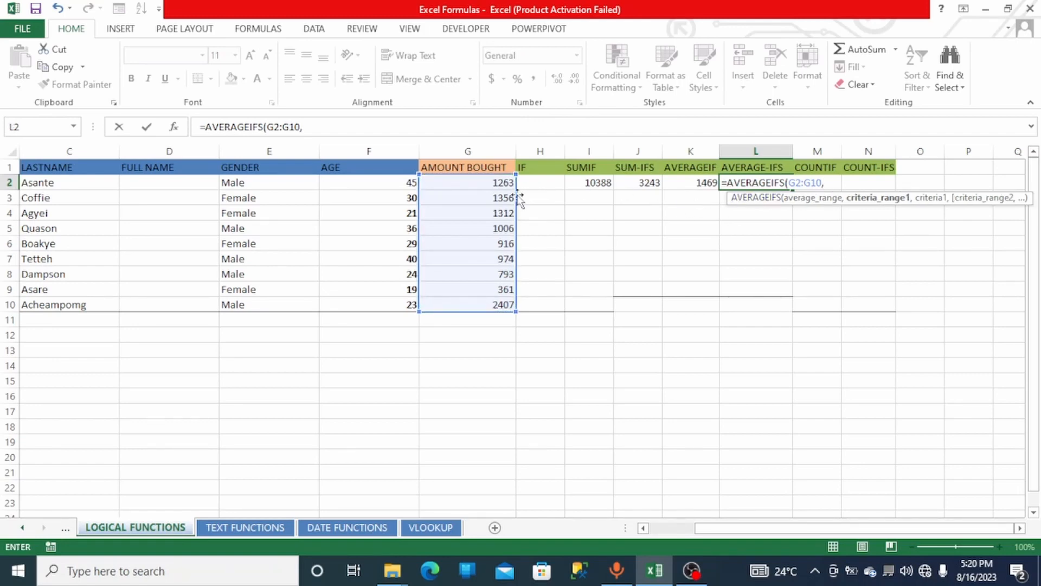
Step: Add the gender range E2:E10 with the criterion "=Male" to the AVERAGEIFS formula in L2
left_click_drag(256, 181, 249, 299)
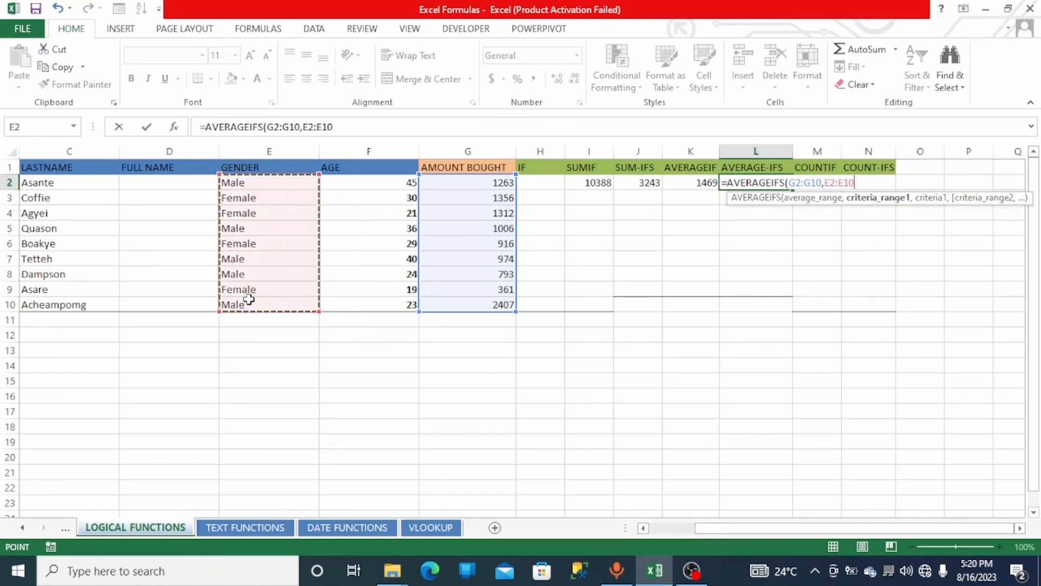
type(",")
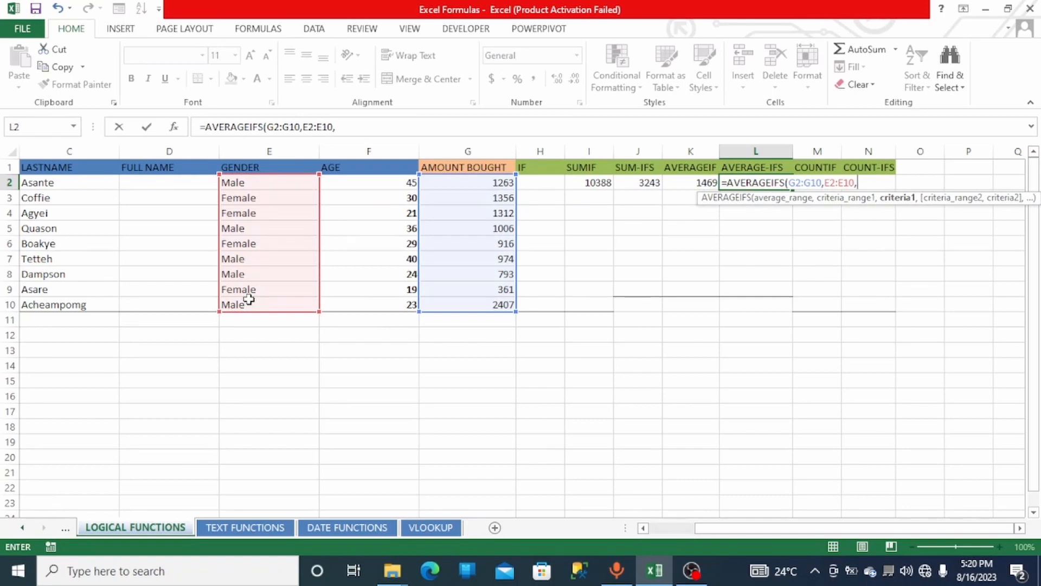
type("\"=")
type("Male\",")
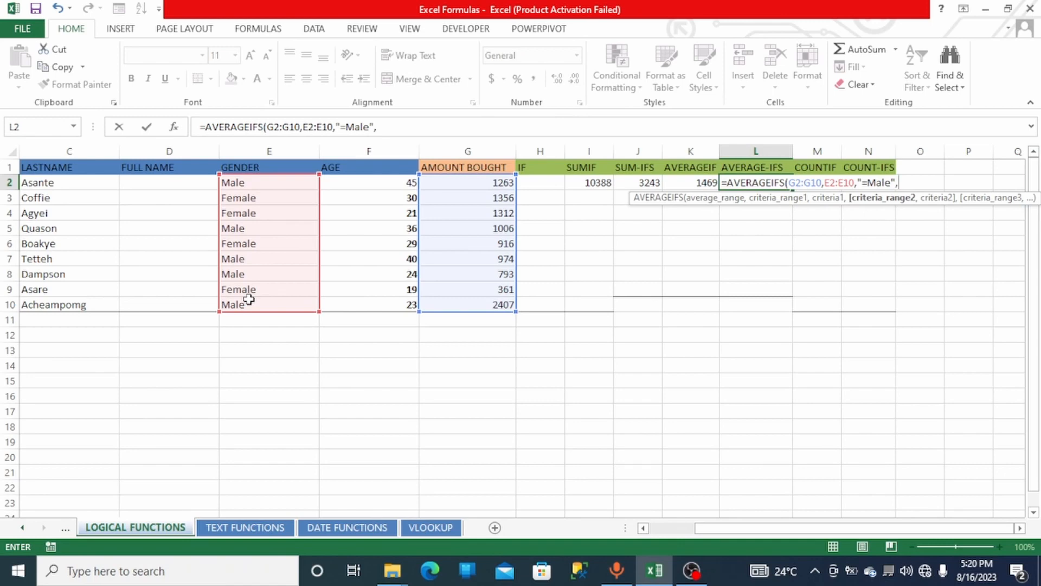
Step: Add the age range F2:F10 with the criterion ">30" to the AVERAGEIFS formula in L2 and enter it
left_click_drag(374, 182, 374, 304)
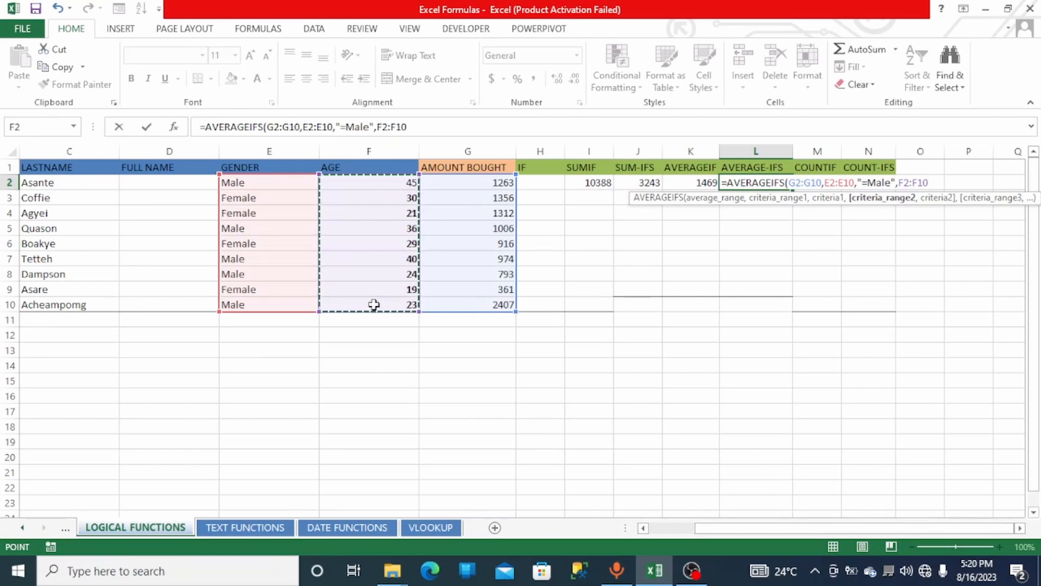
type(",")
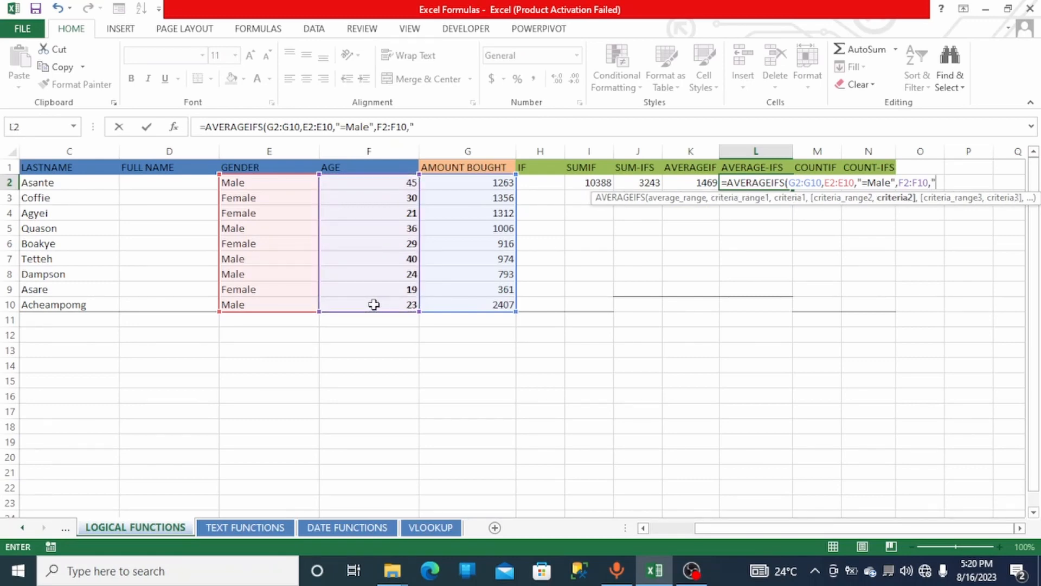
type("\">3")
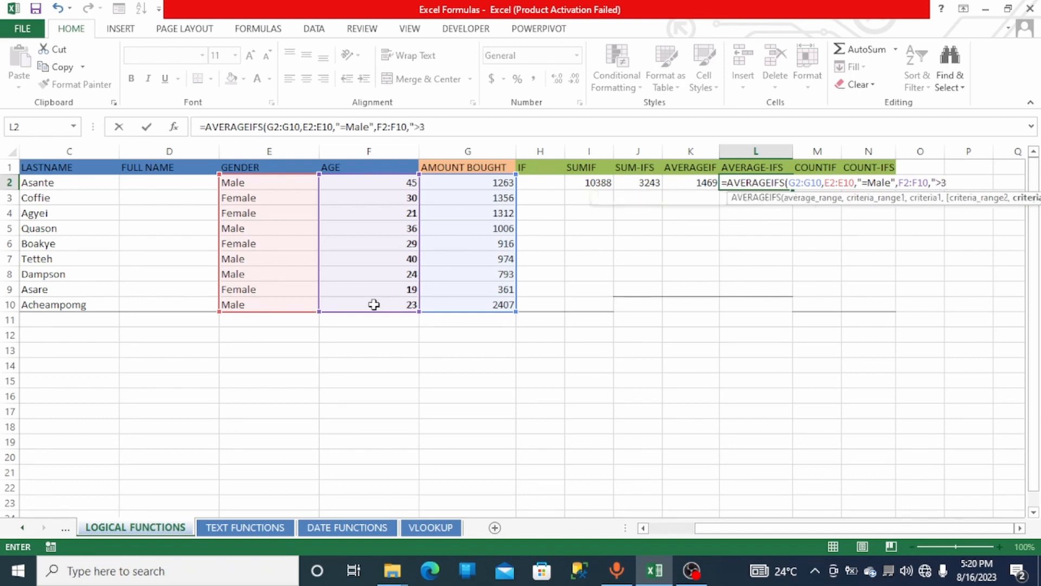
type("0\"")
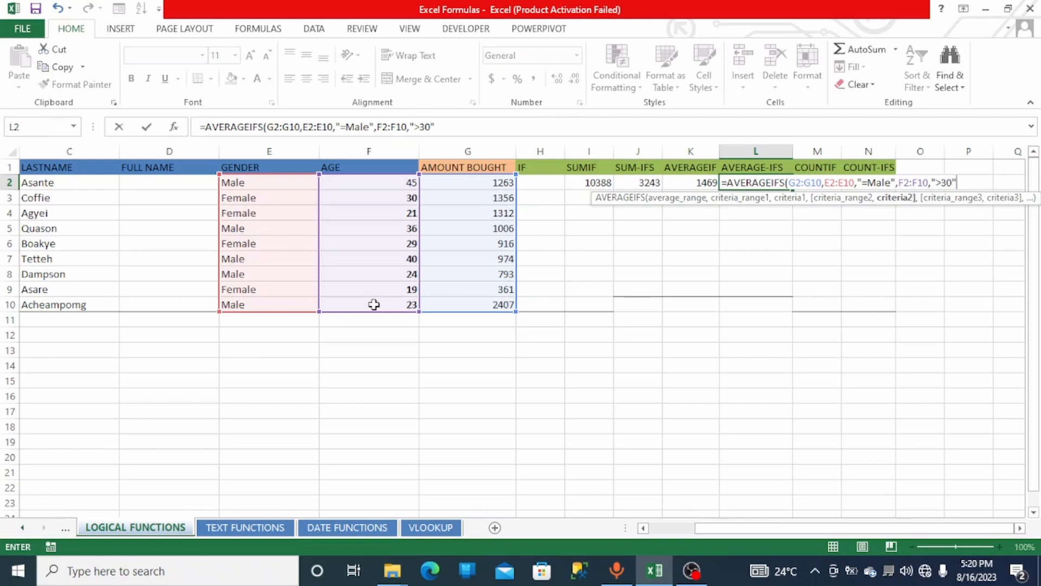
type(")")
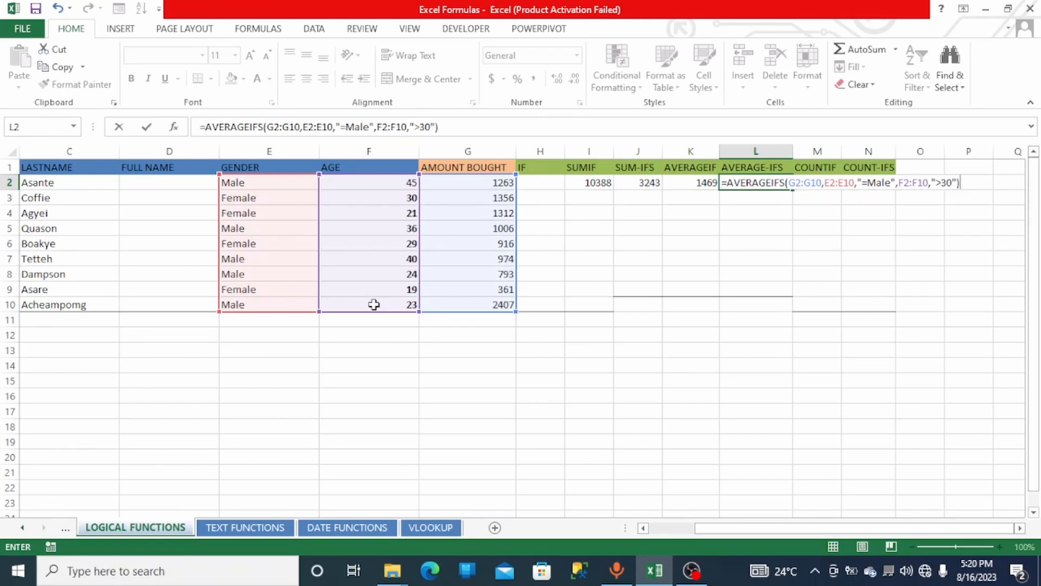
key("Return")
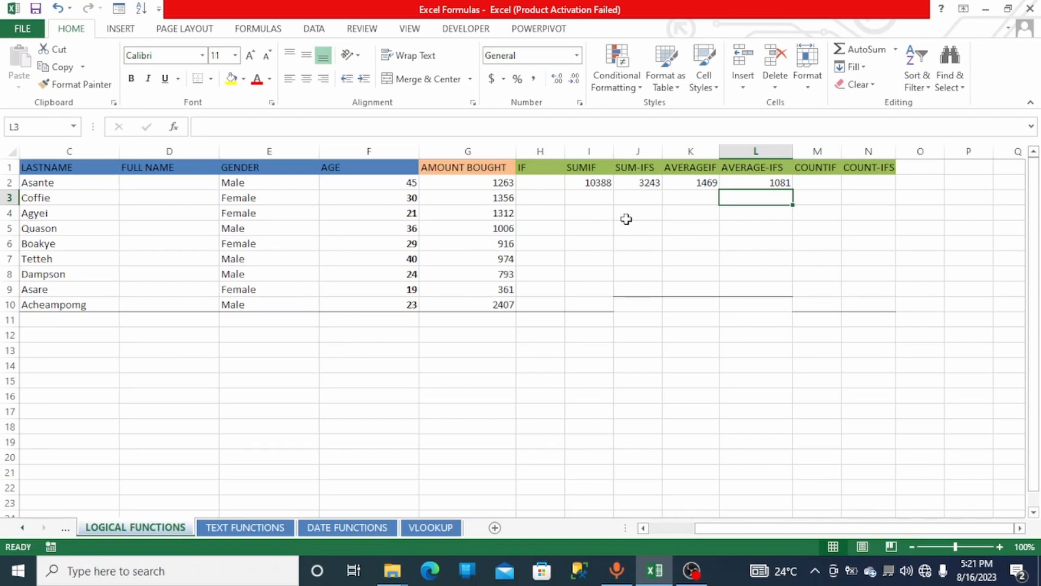
Step: Enter a COUNTIF formula in M2 that counts the cells in the gender range E2:E10 matching "=Male"
left_click(815, 188)
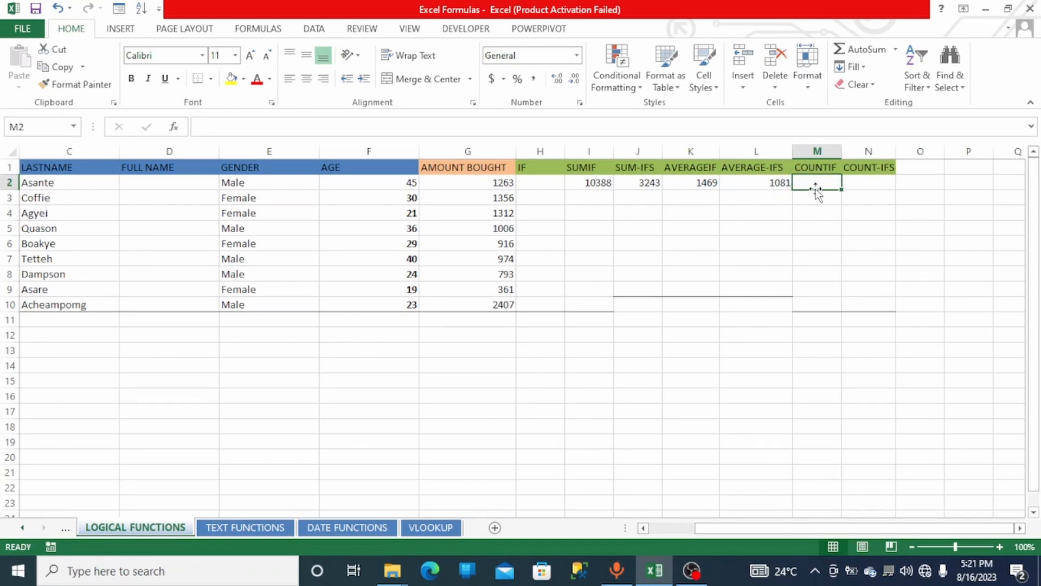
type("=")
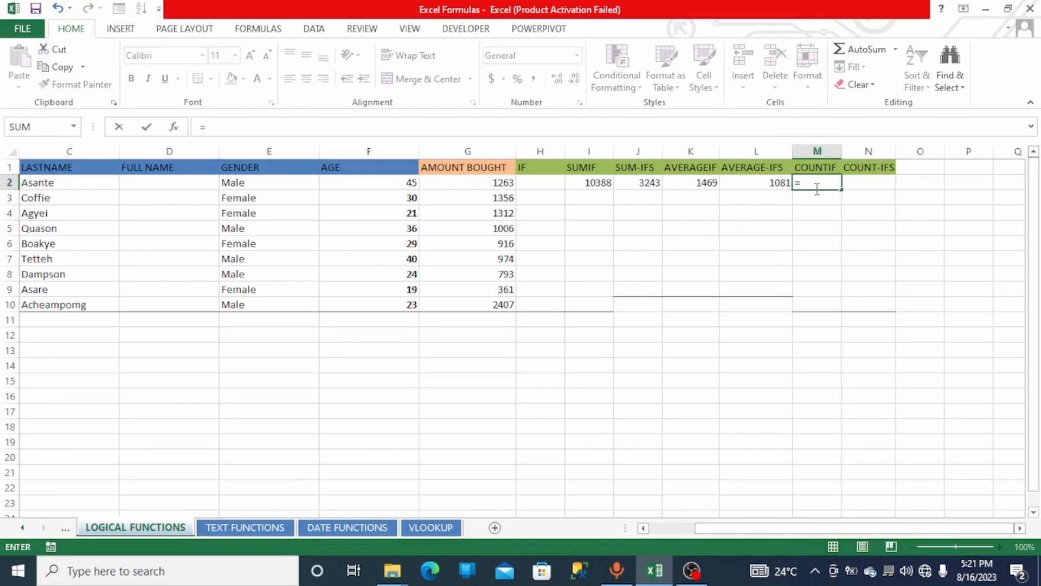
type("count")
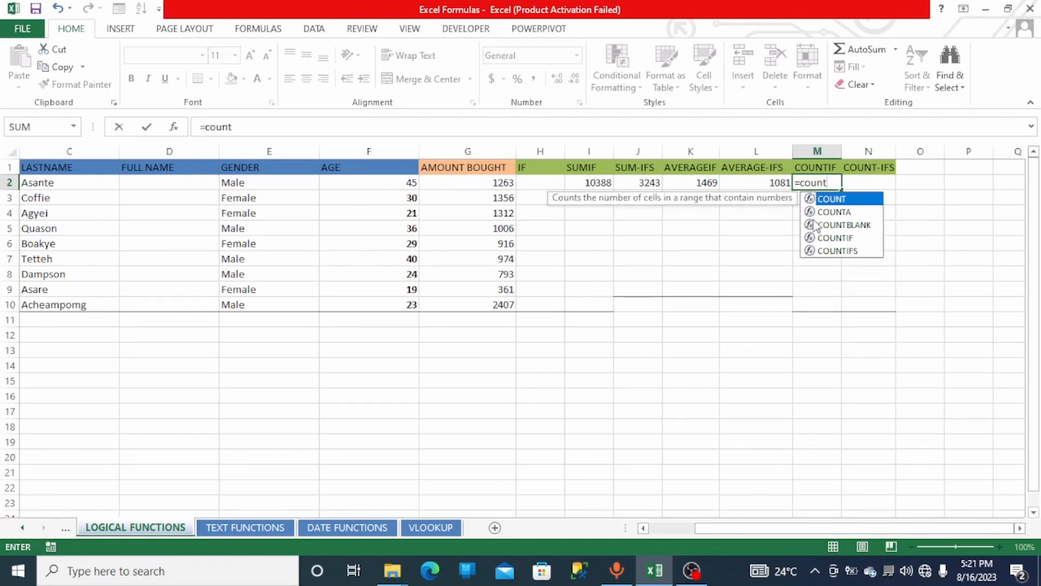
left_click(823, 243)
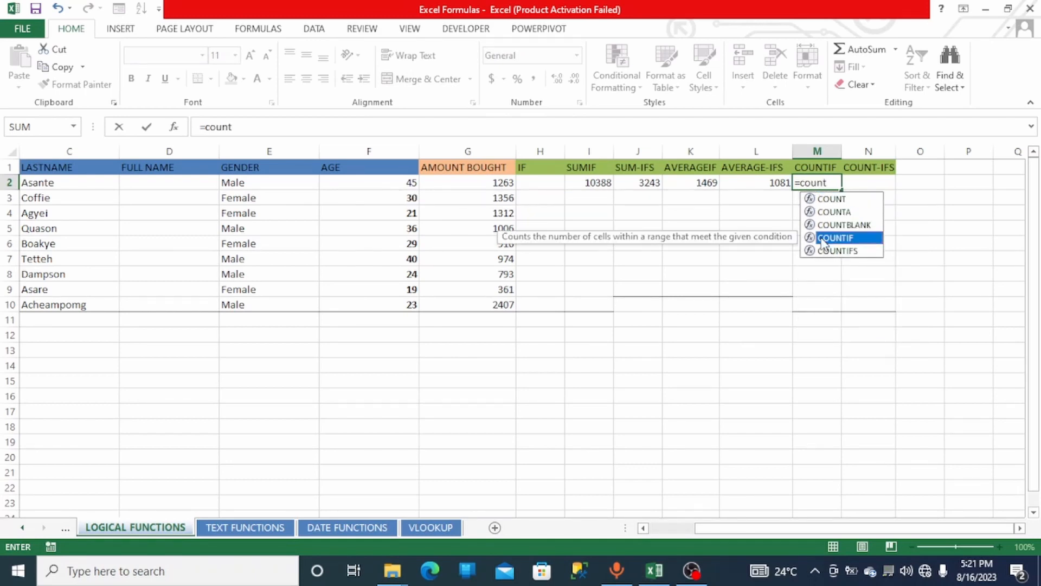
double_click(823, 243)
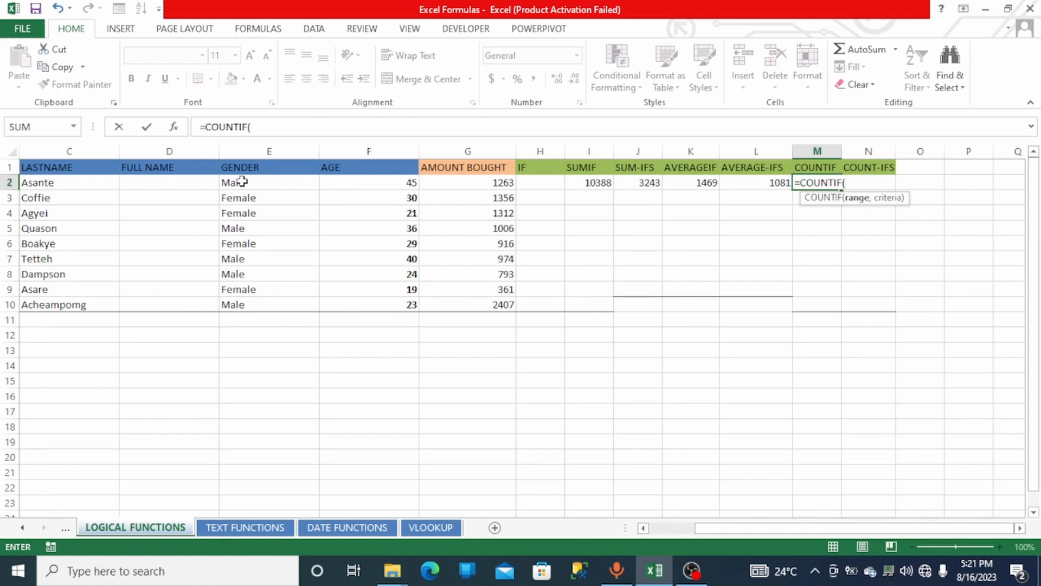
left_click_drag(239, 182, 239, 300)
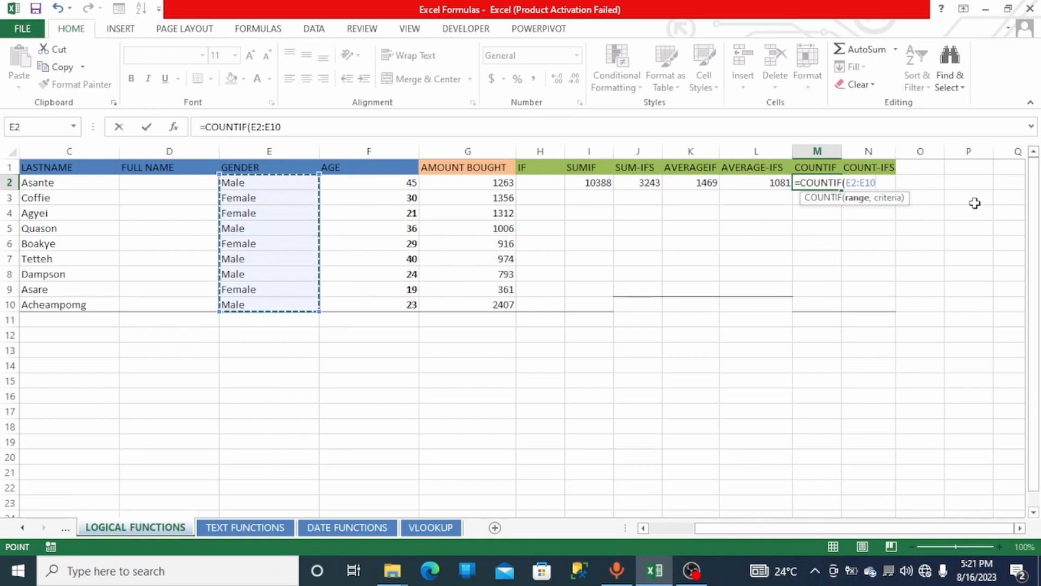
type(",\"")
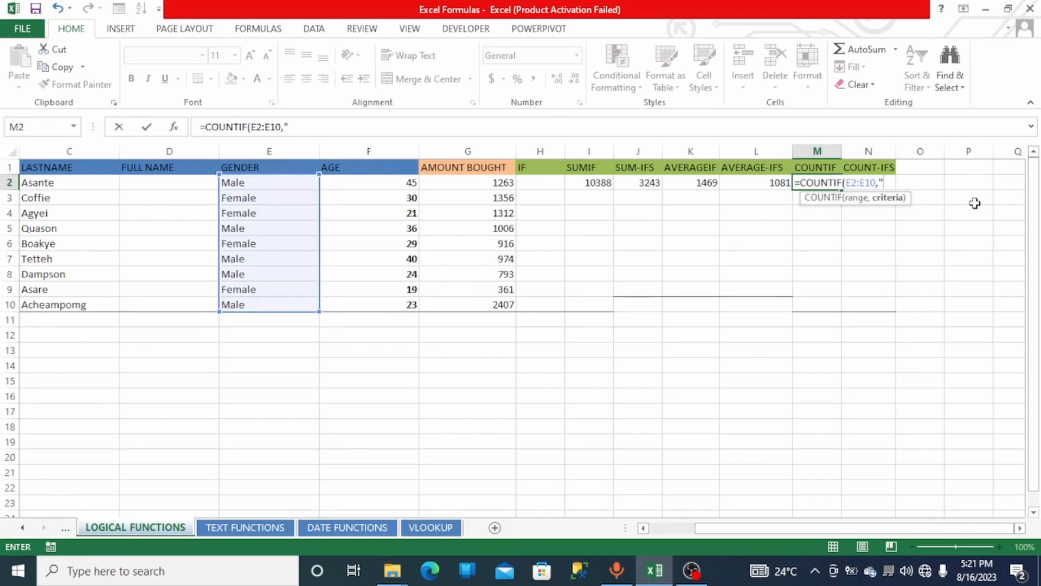
type("=Male\")")
key("Return")
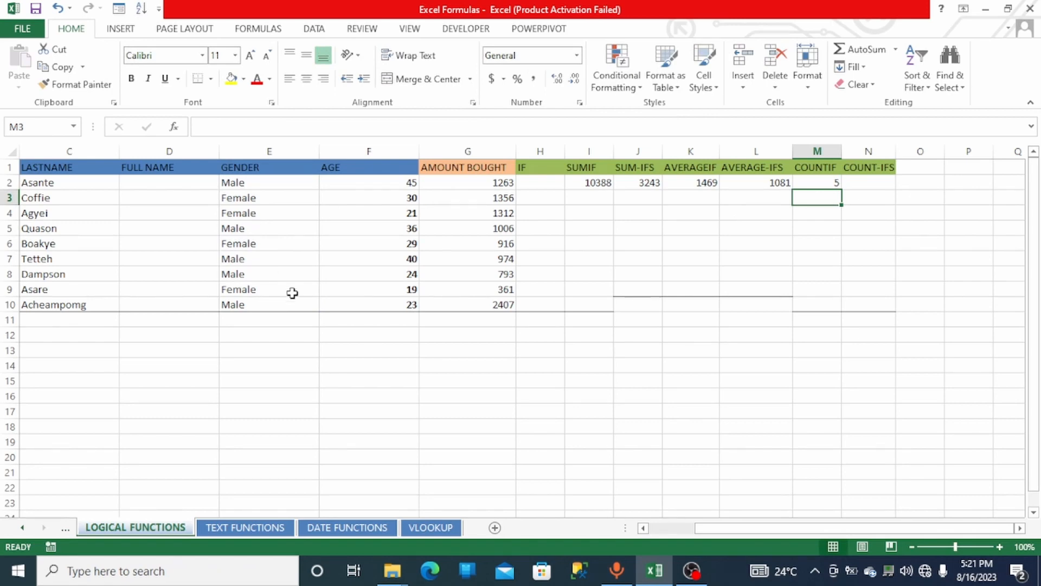
Step: Begin a COUNTIFS formula in N2 with the amounts bought in G2:G10 and the criterion ">1000"
left_click(856, 180)
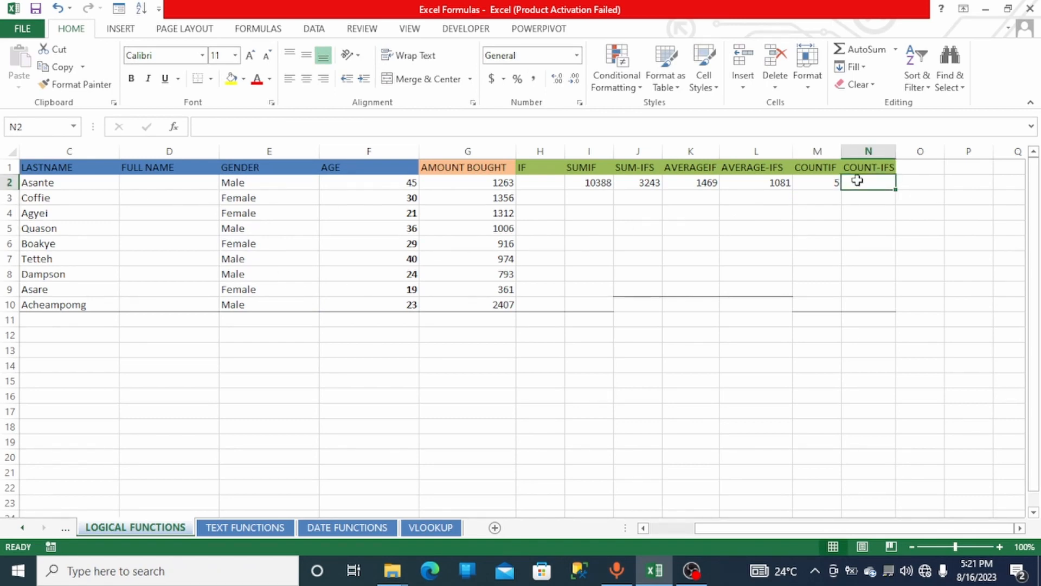
type("=")
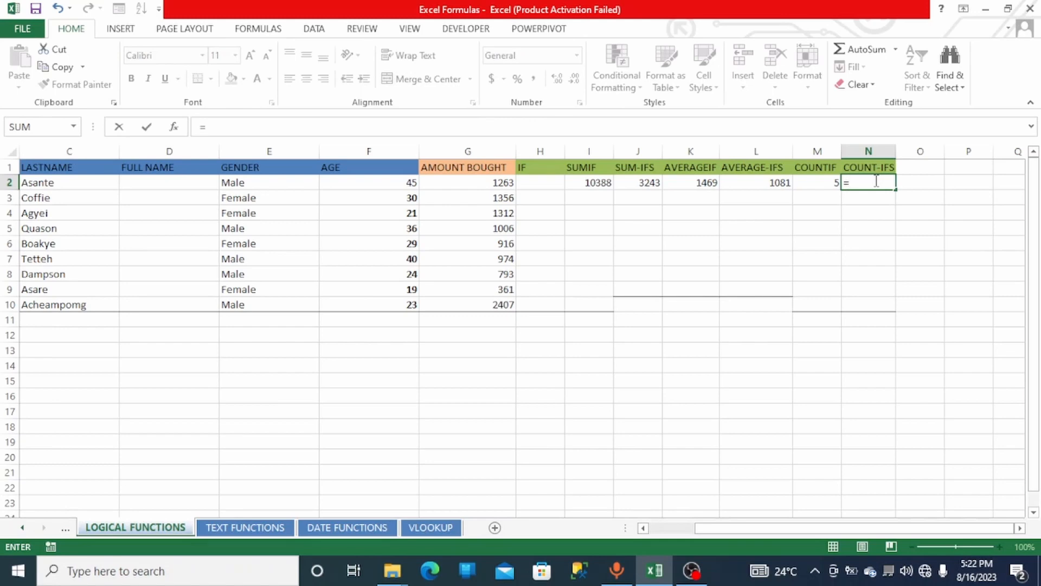
type("c")
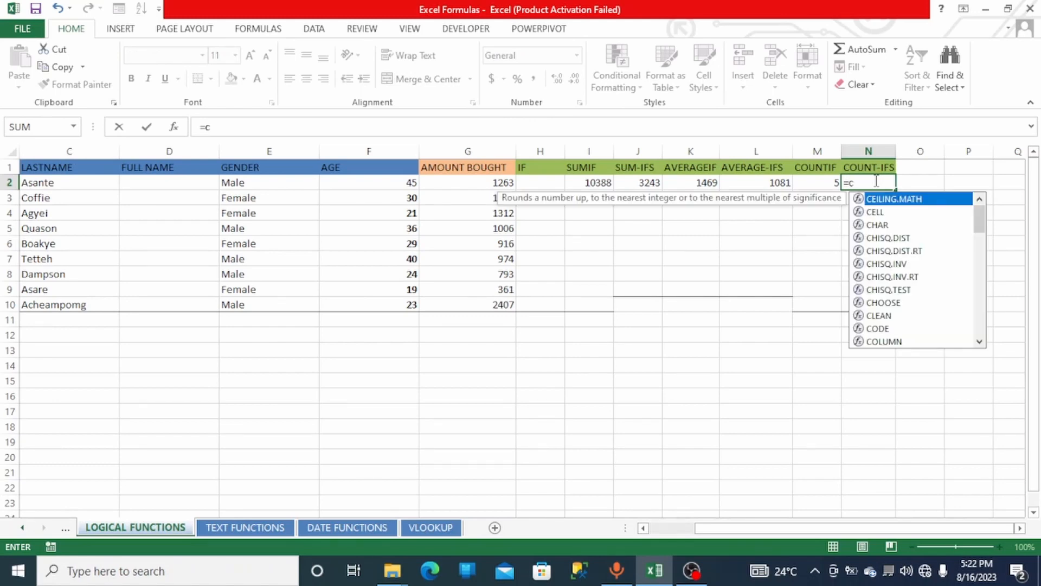
type("ount")
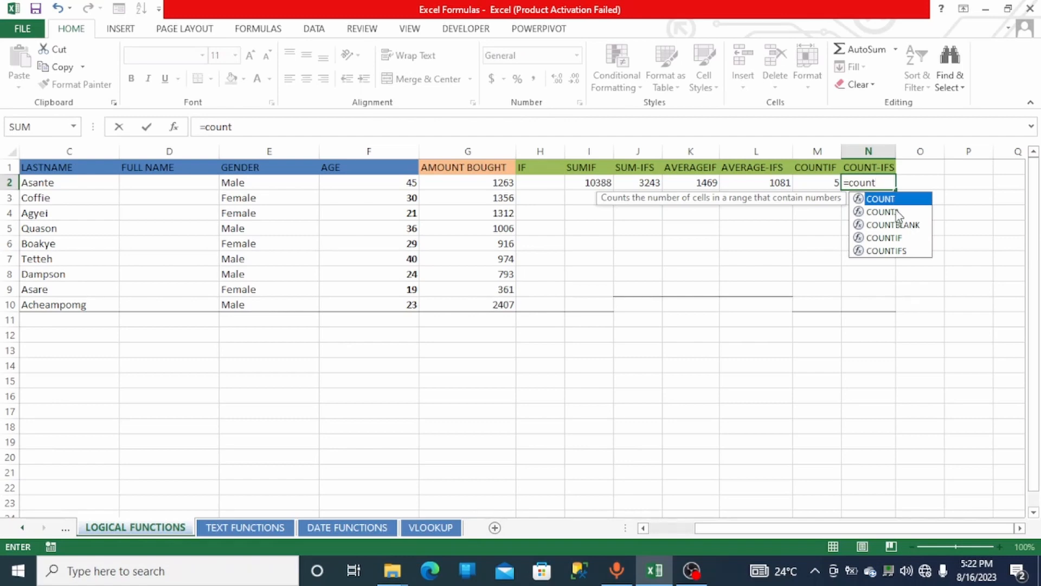
left_click(889, 251)
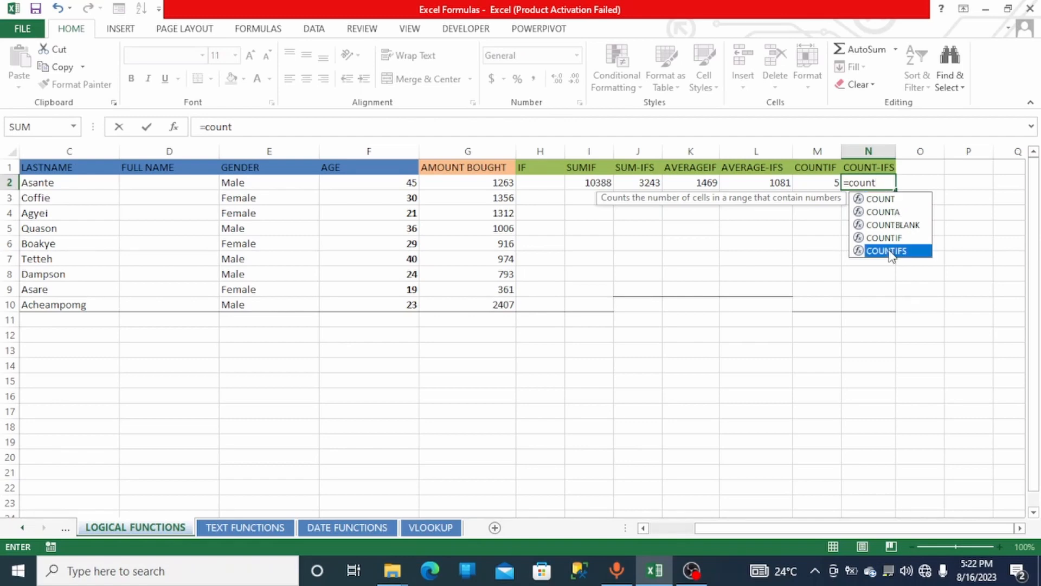
double_click(889, 252)
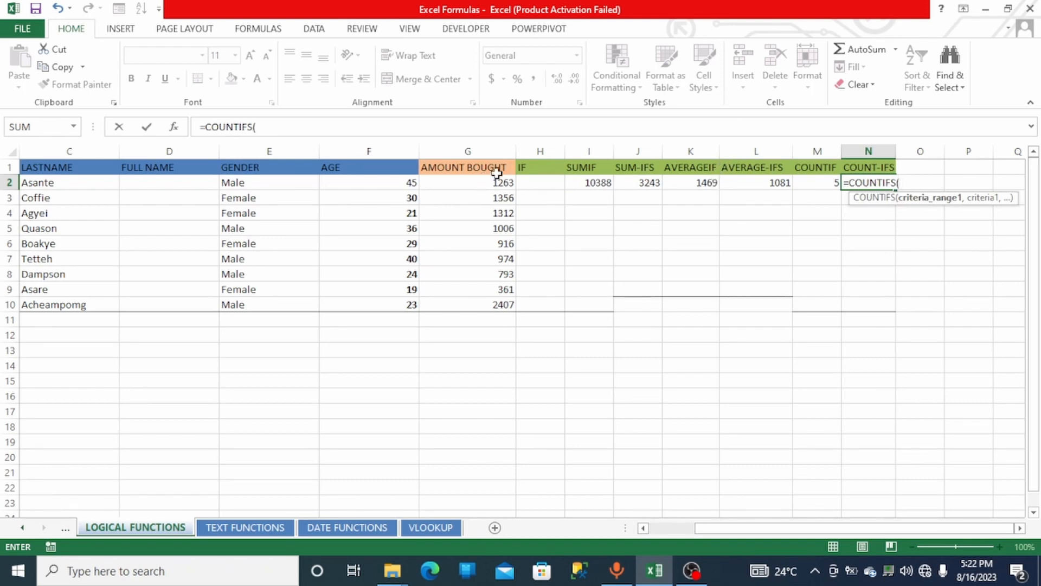
left_click_drag(481, 182, 475, 305)
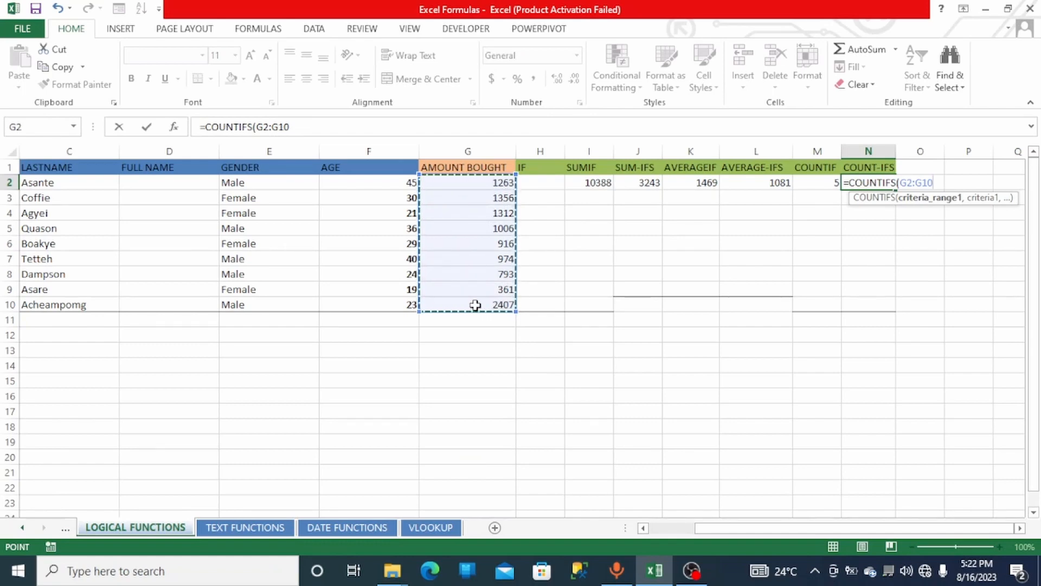
type(",")
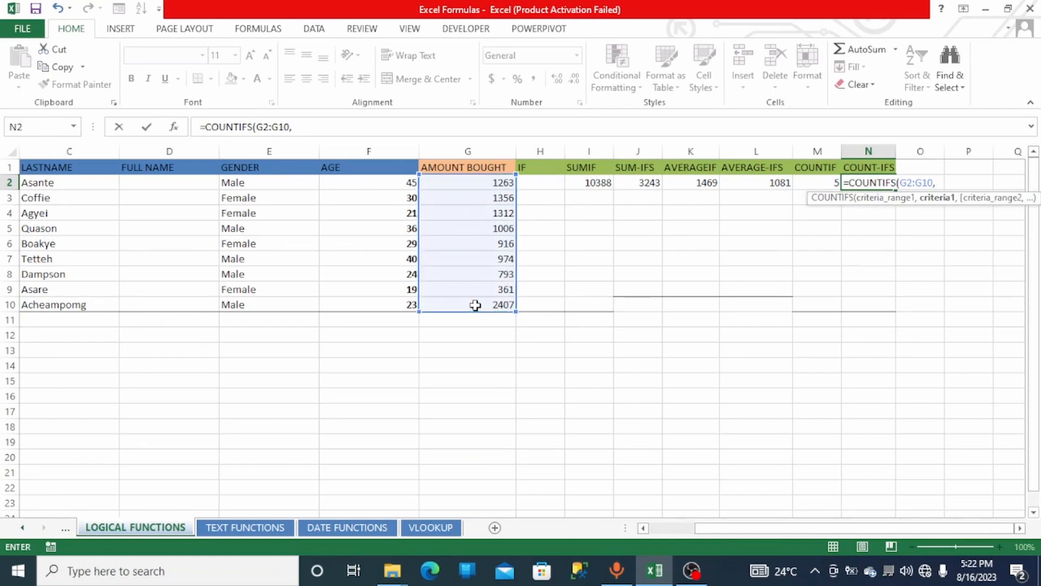
type("\">1000\",")
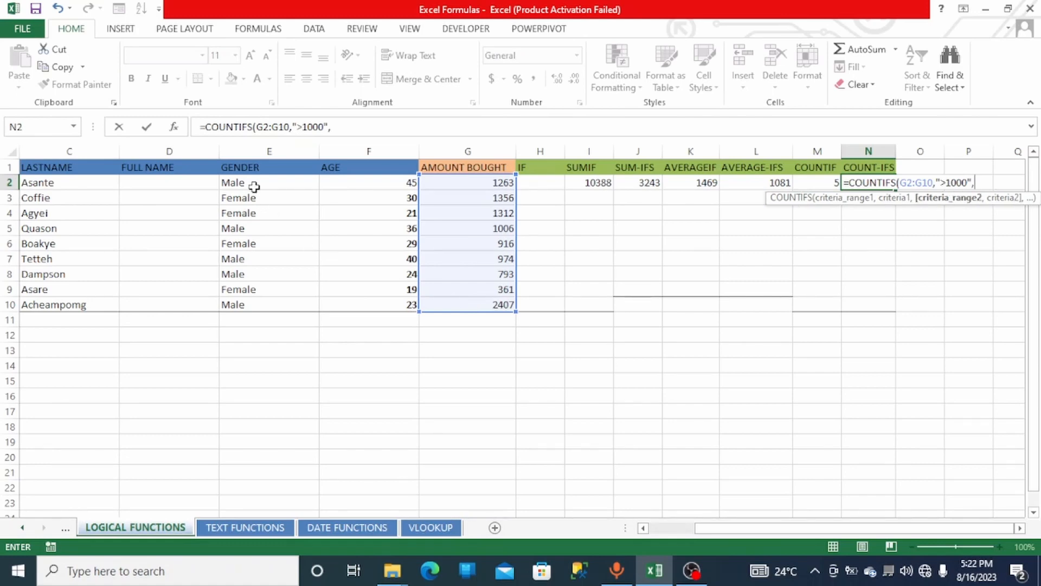
Step: Add the gender range E2:E10 with the criterion "=Female" to the COUNTIFS formula in N2
left_click_drag(255, 185, 253, 304)
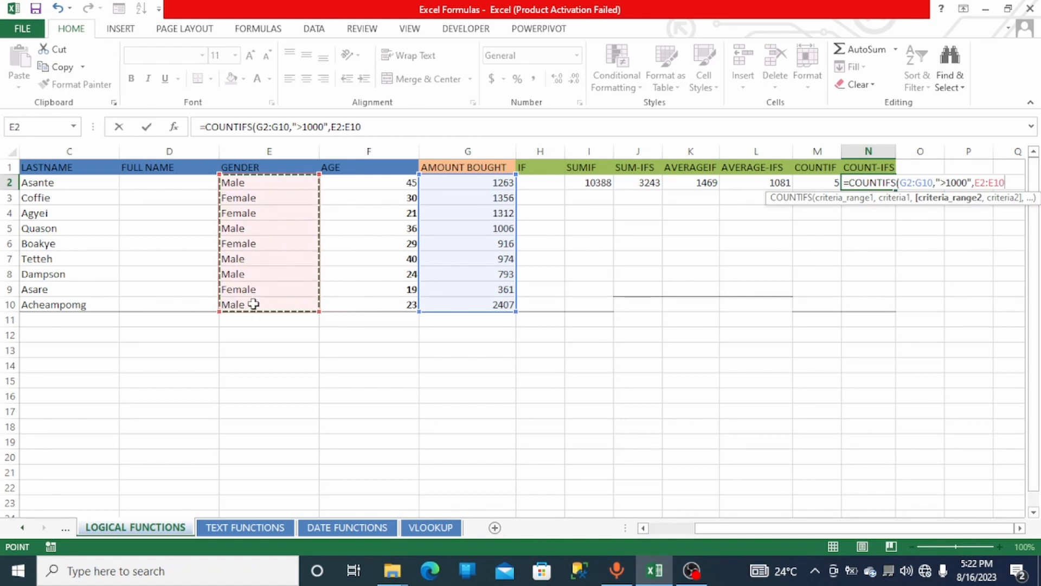
type(",")
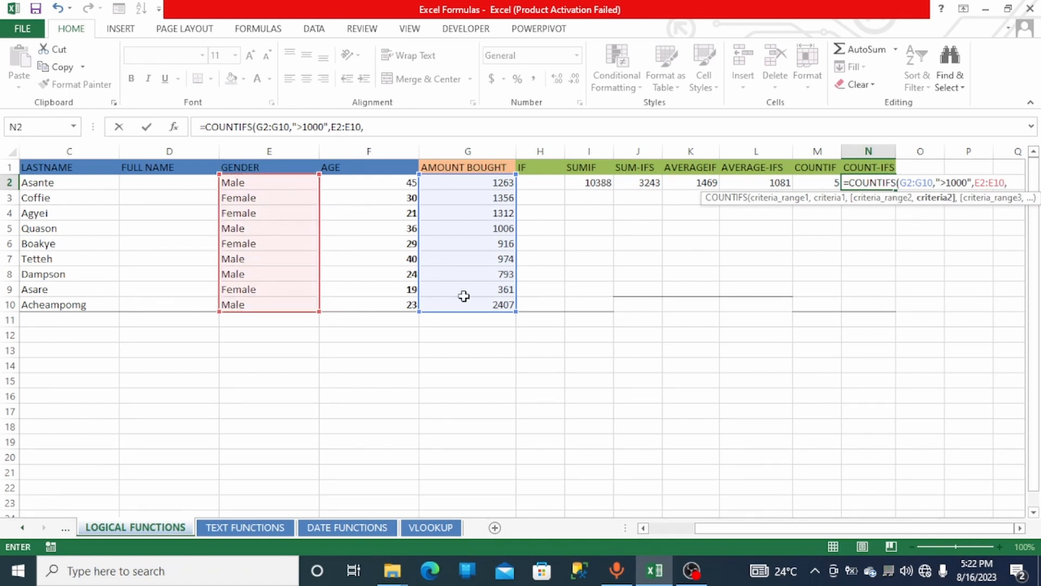
type("\"=F")
type("e")
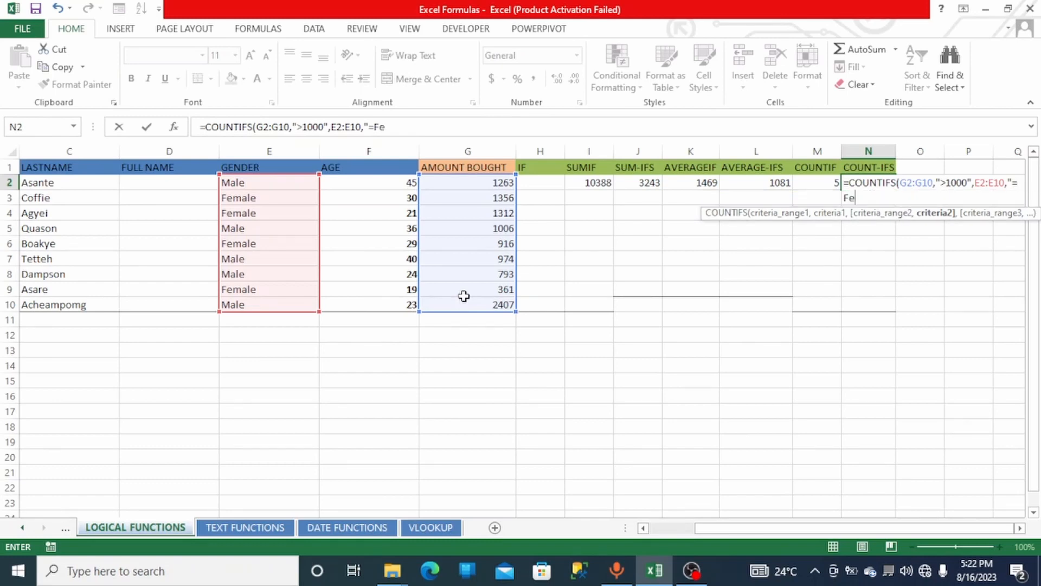
type("male\",")
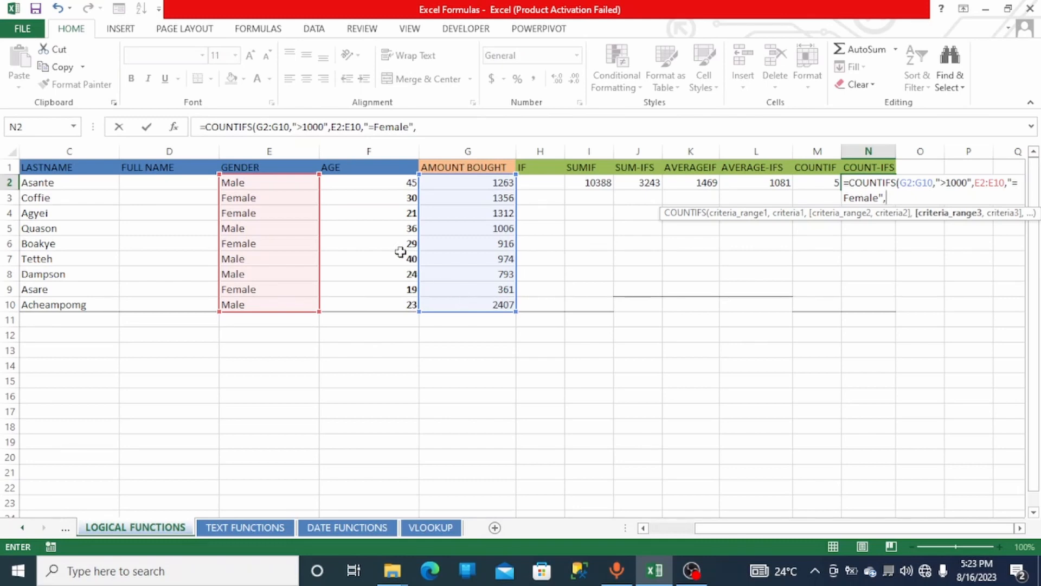
Step: Add the age range F2:F10 with the criterion "<30" to the COUNTIFS formula in N2 and enter it
left_click_drag(385, 184, 383, 302)
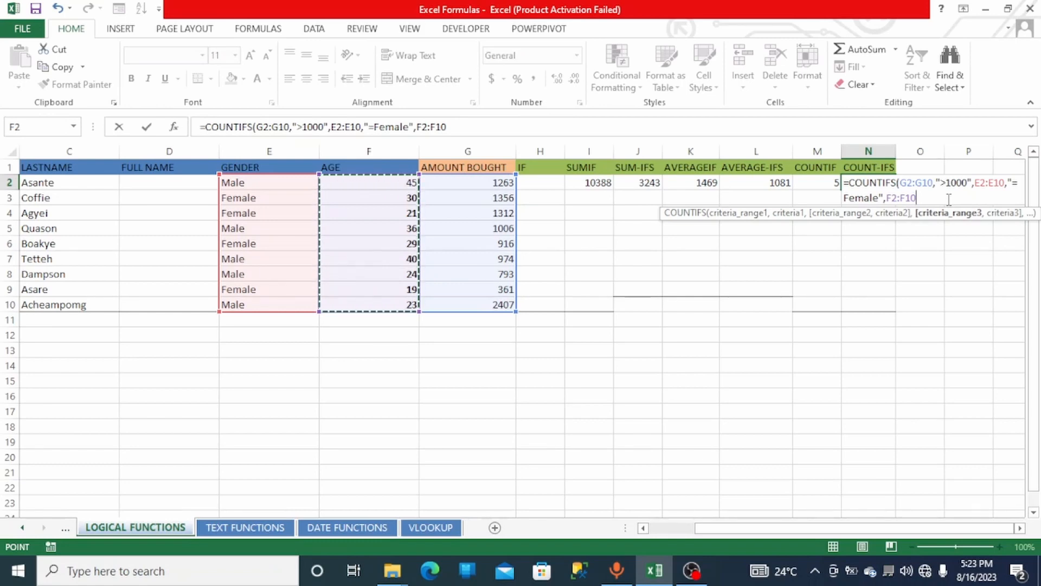
type(",")
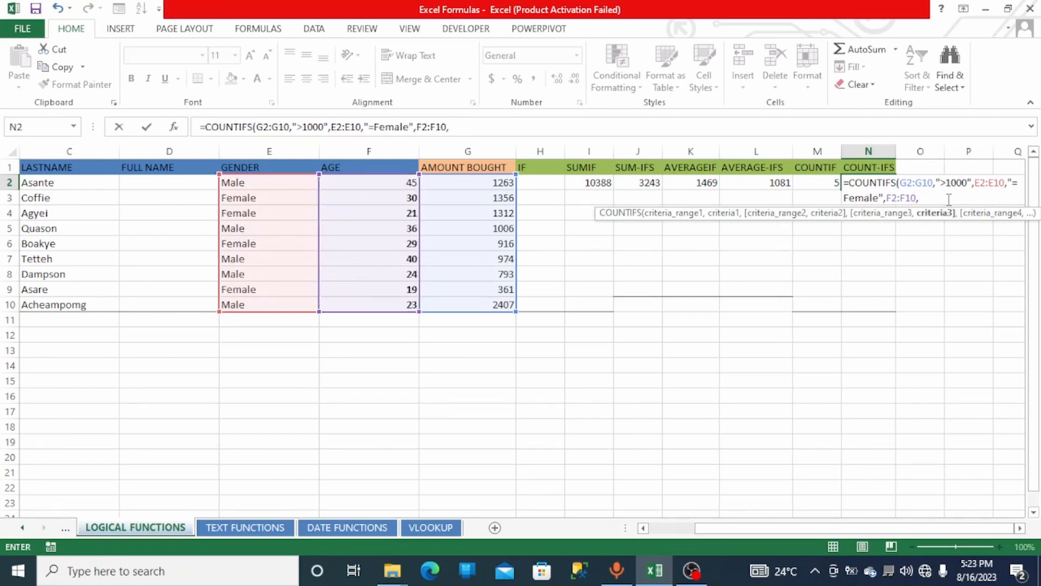
type("\"<30\")")
key("Return")
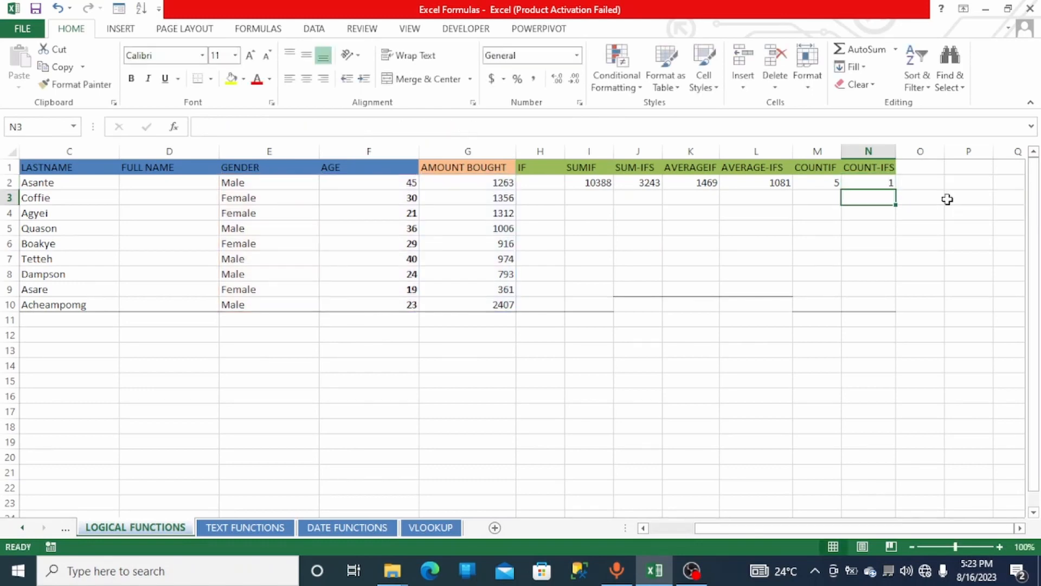